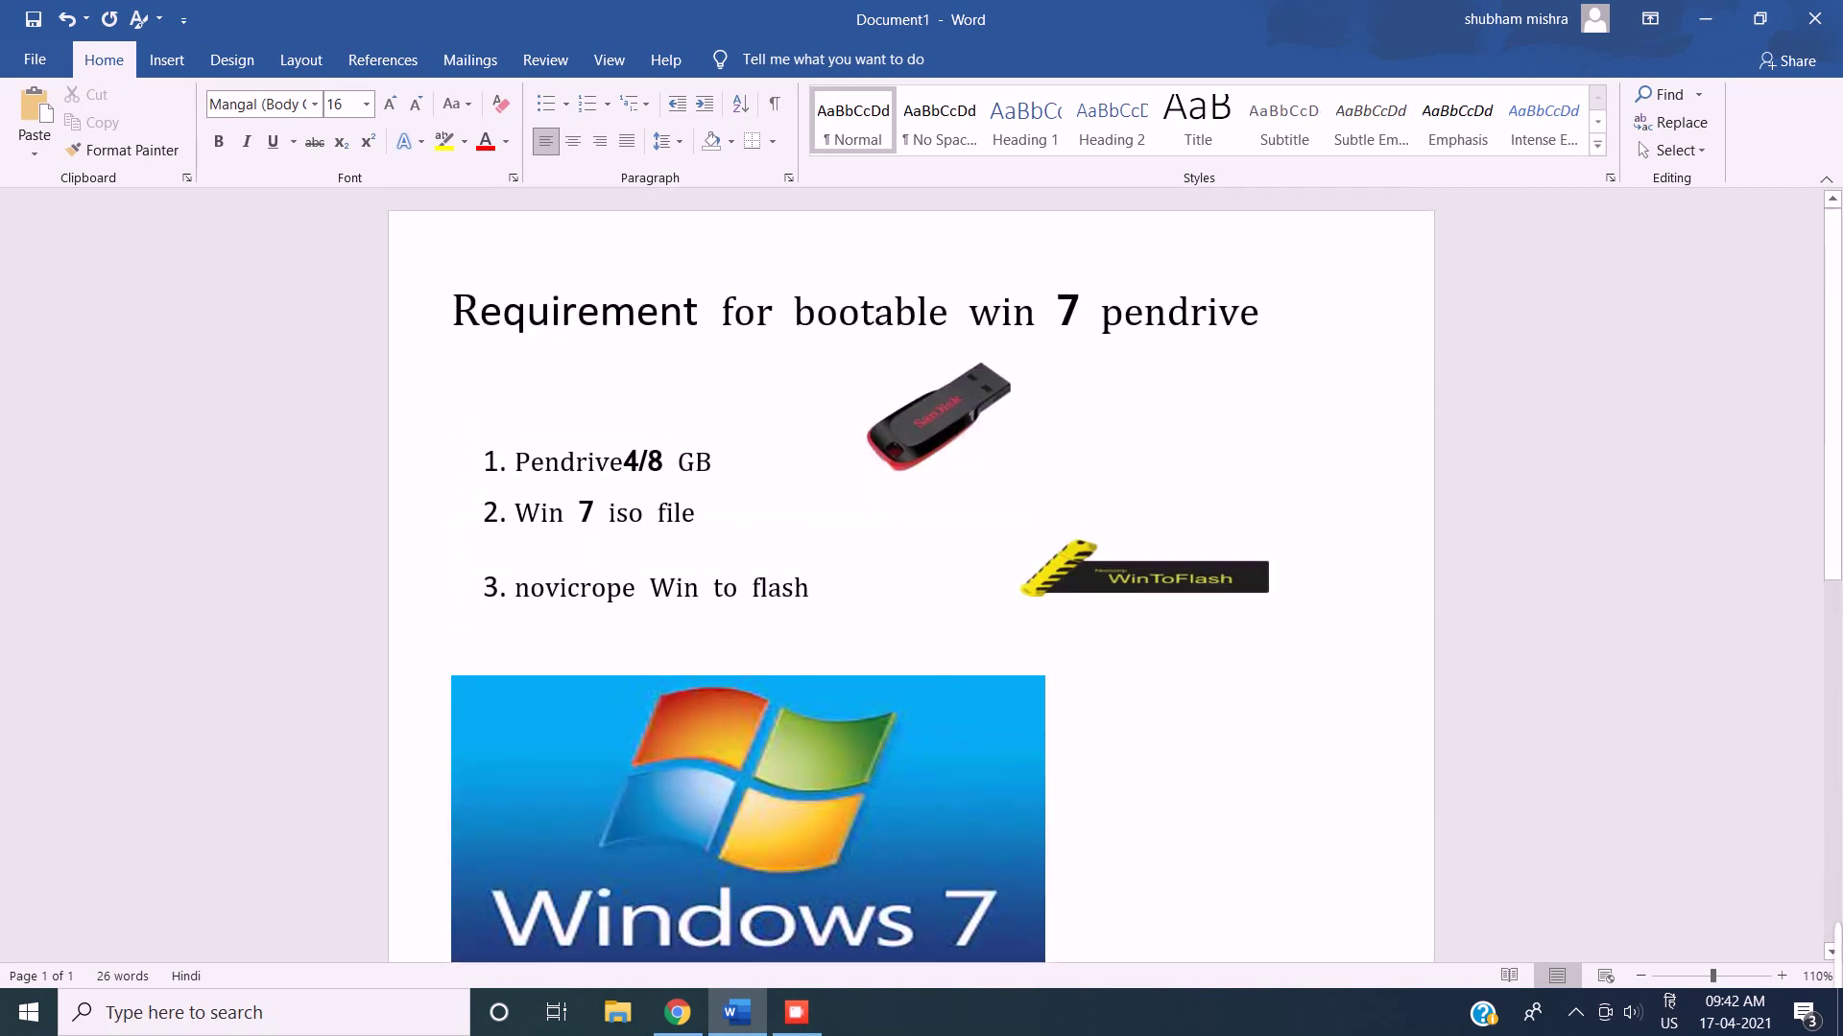
- Review the three listed requirements for a bootable Windows 7 pendrive in the document
left_click(446, 312)
left_click(813, 303)
left_click(1094, 299)
left_click(488, 473)
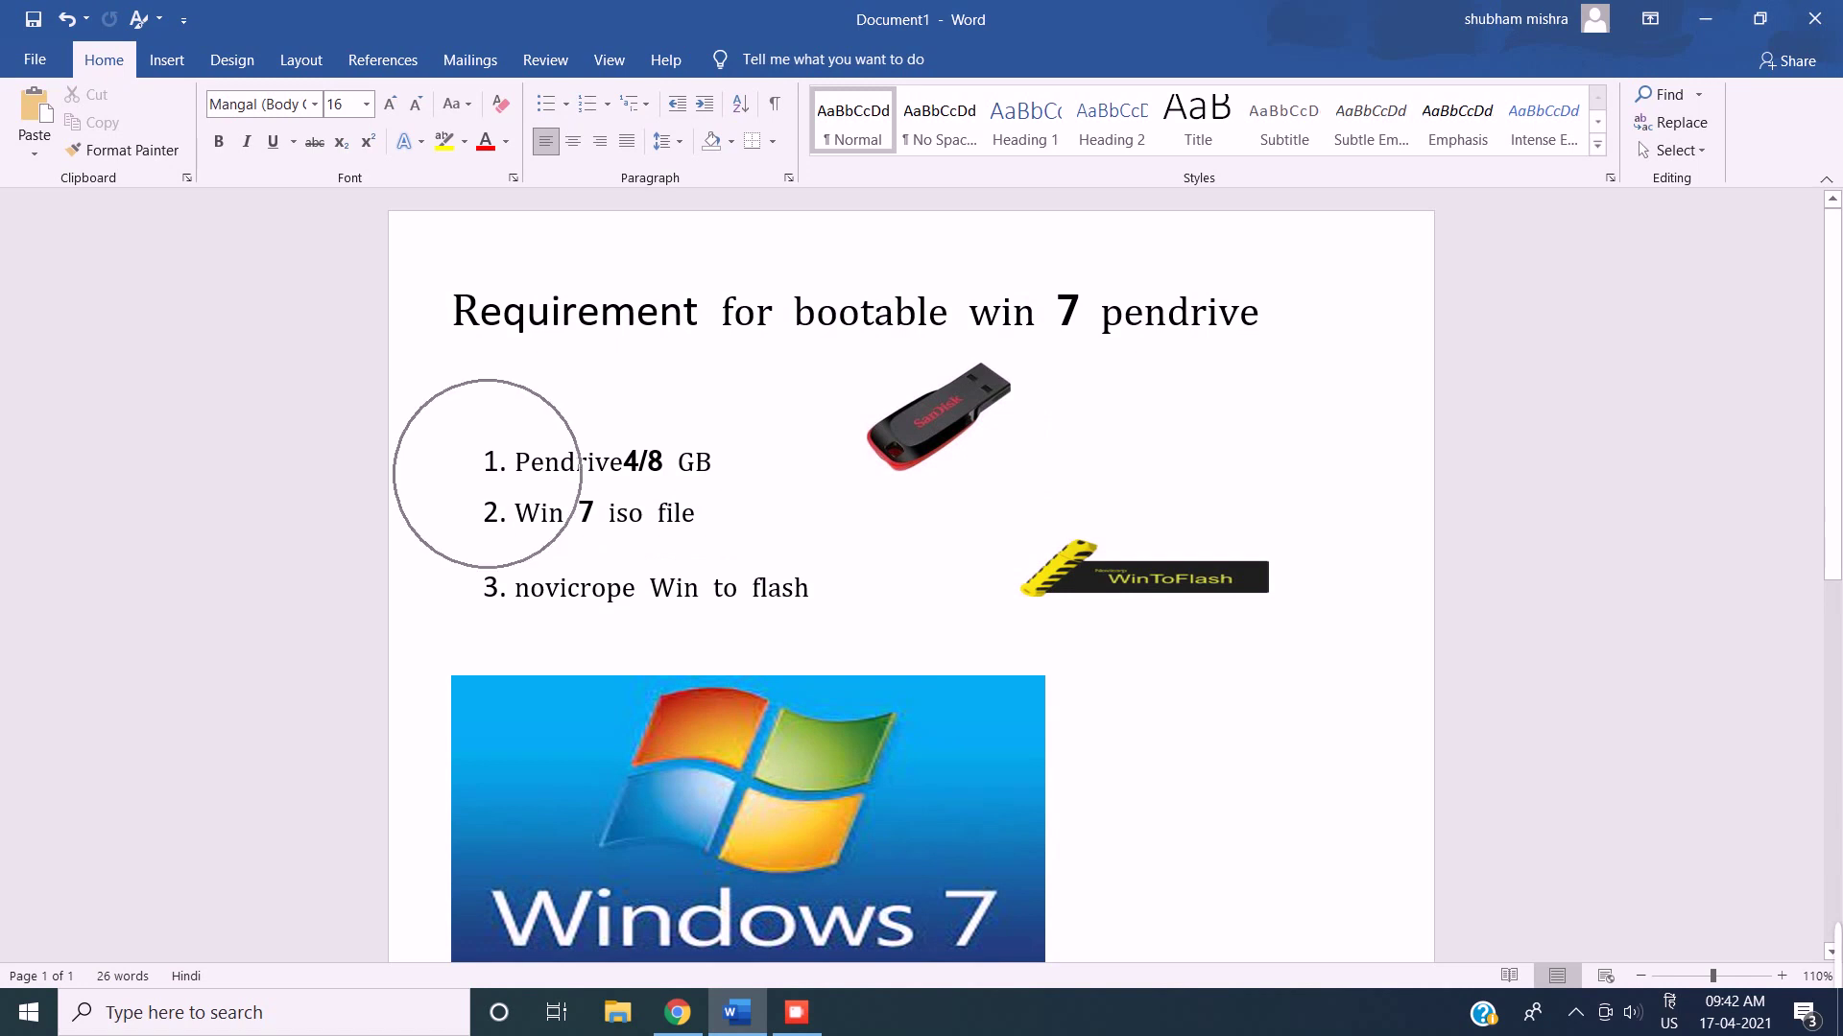
left_click(487, 510)
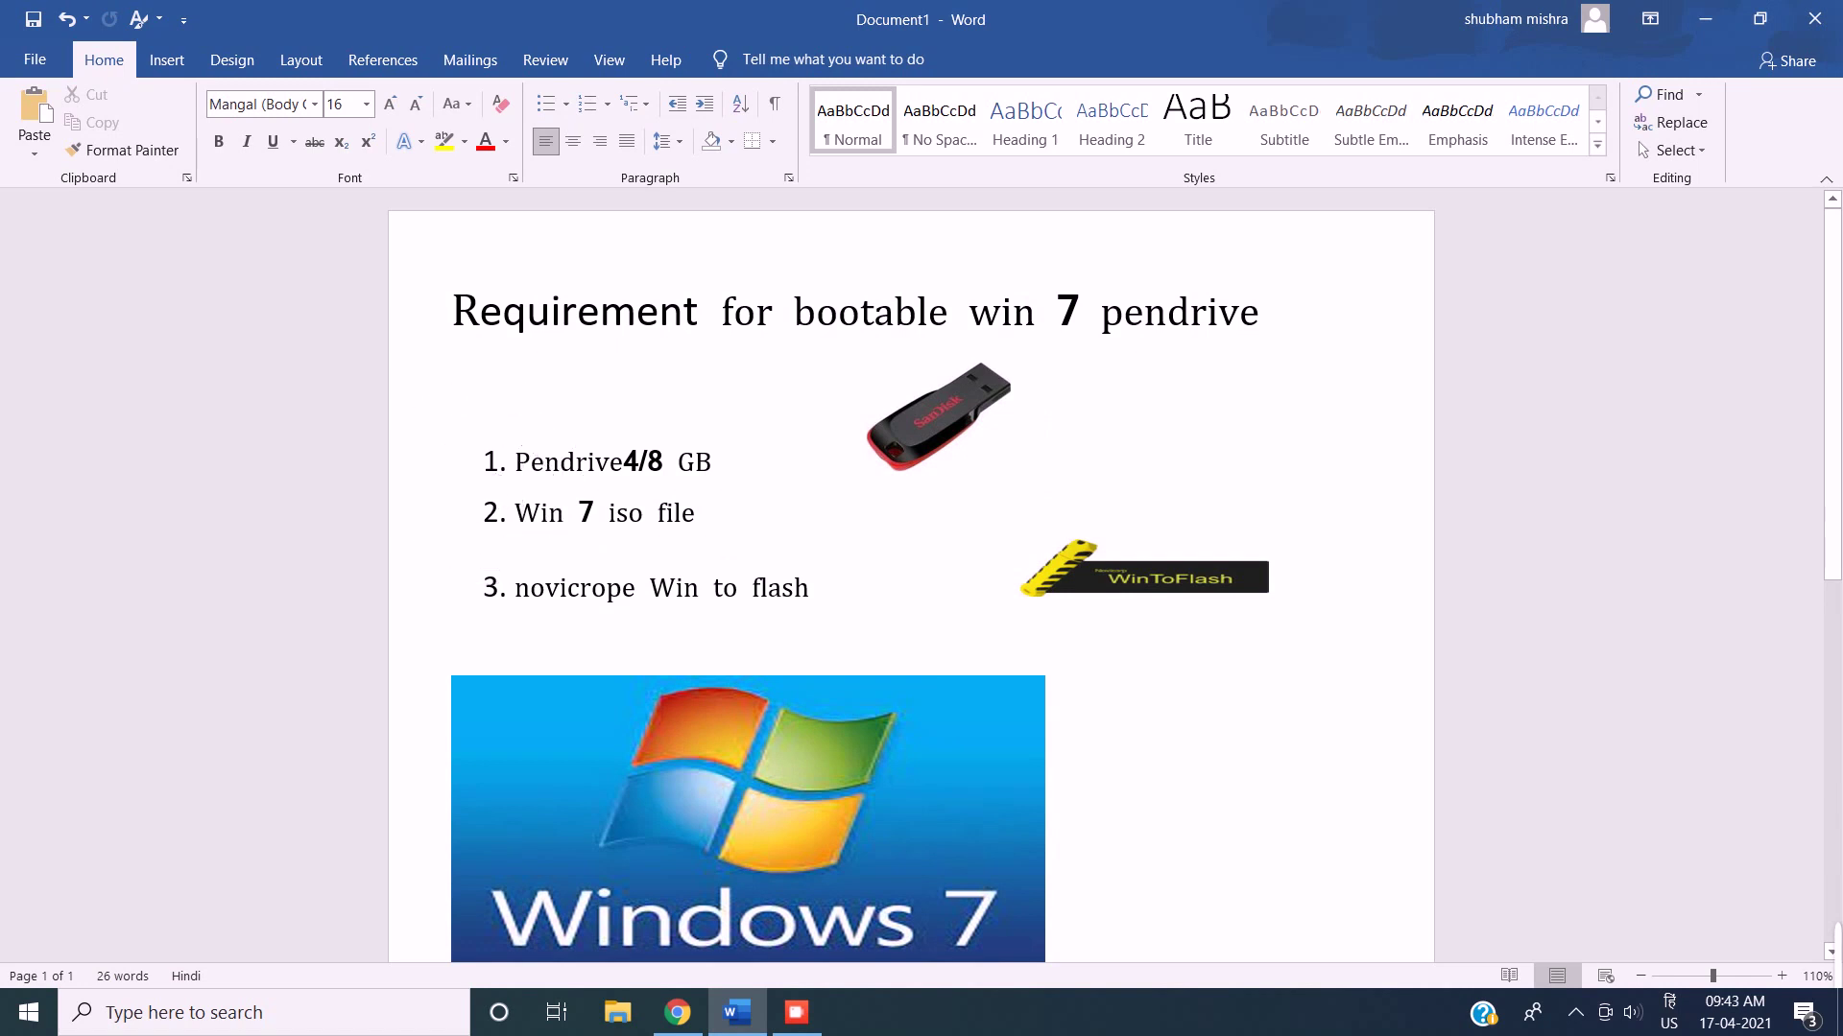
left_click(490, 578)
- Minimize the document and check USB Drive (H:) among the drives in This PC
left_click(1705, 20)
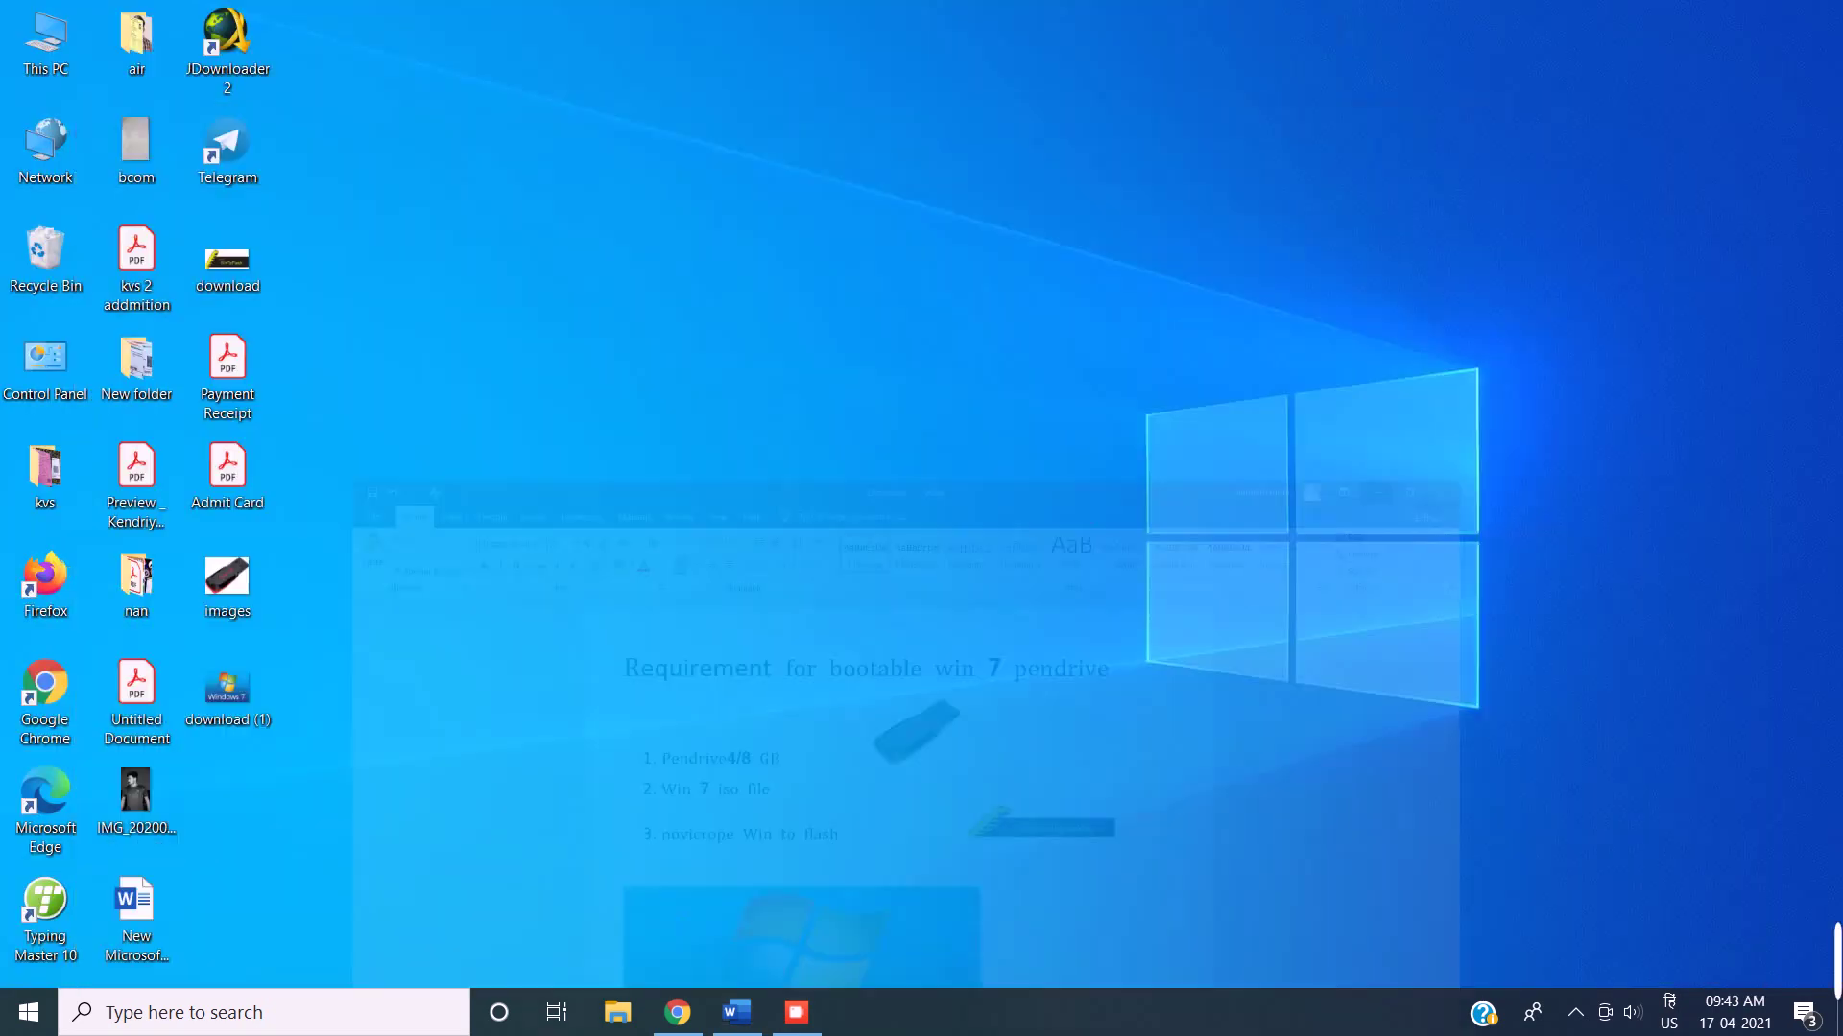
double_click(45, 43)
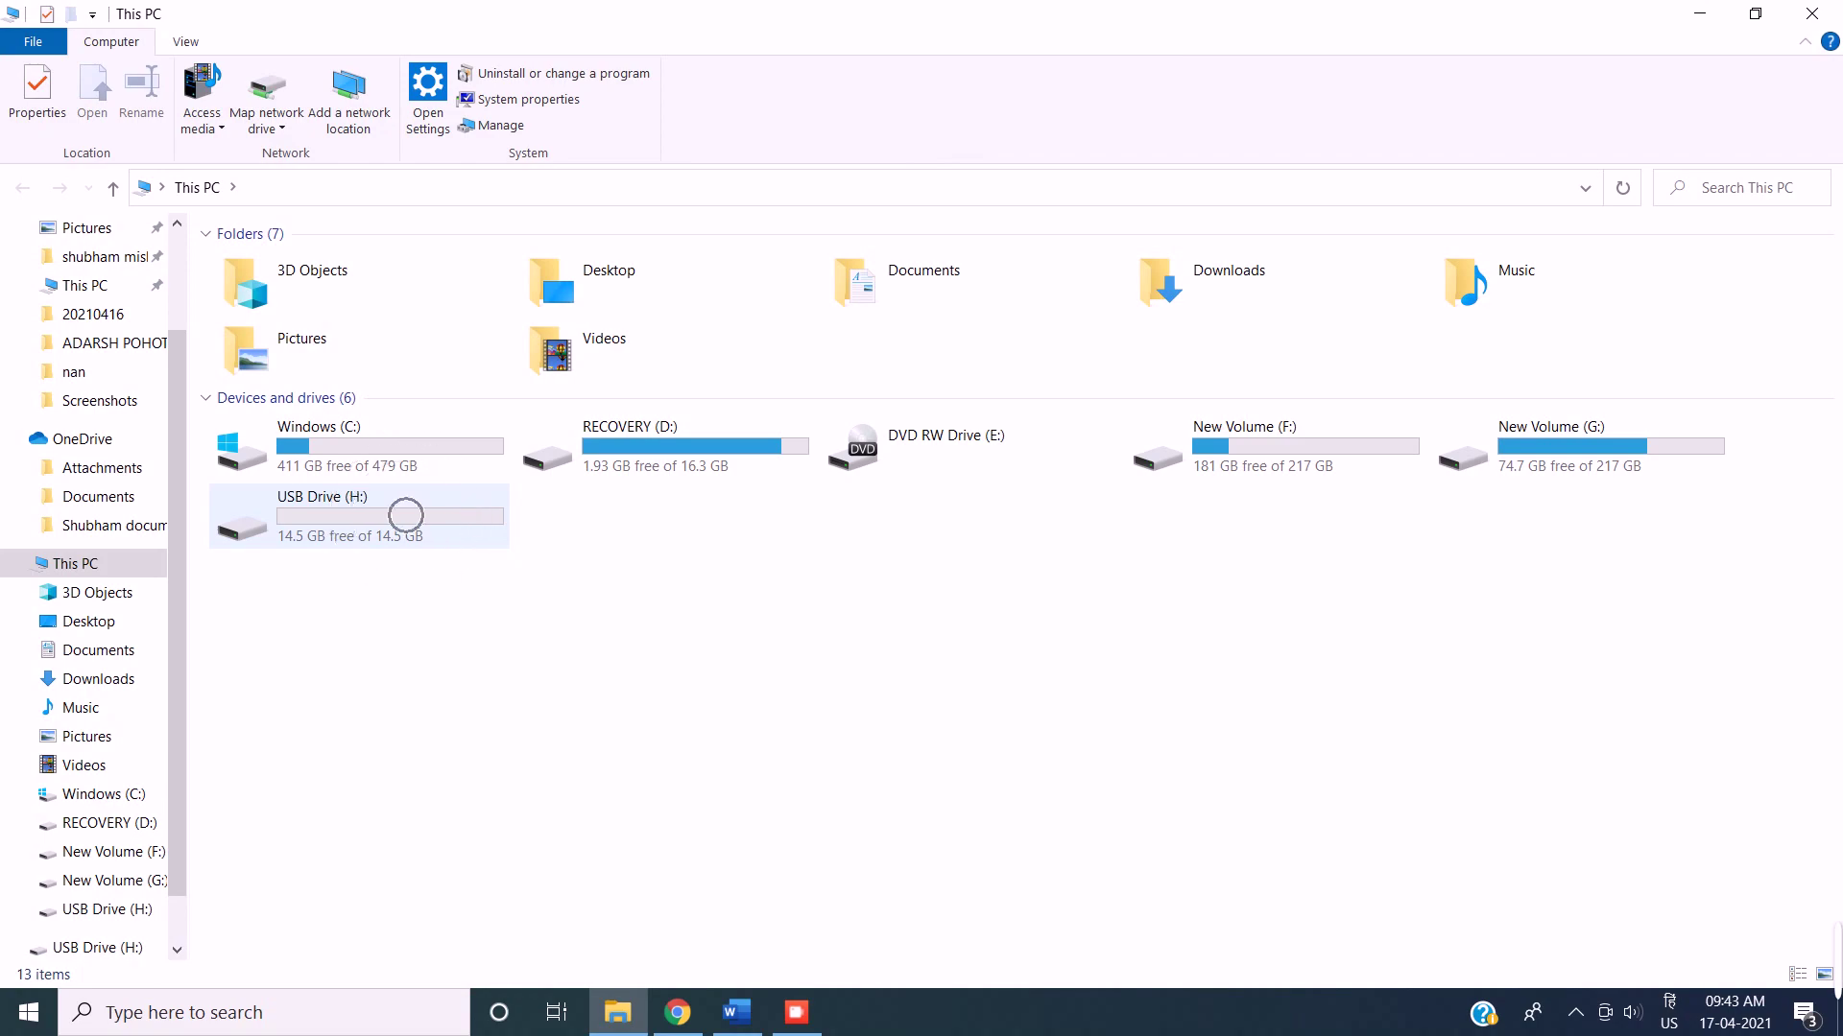
left_click(1819, 15)
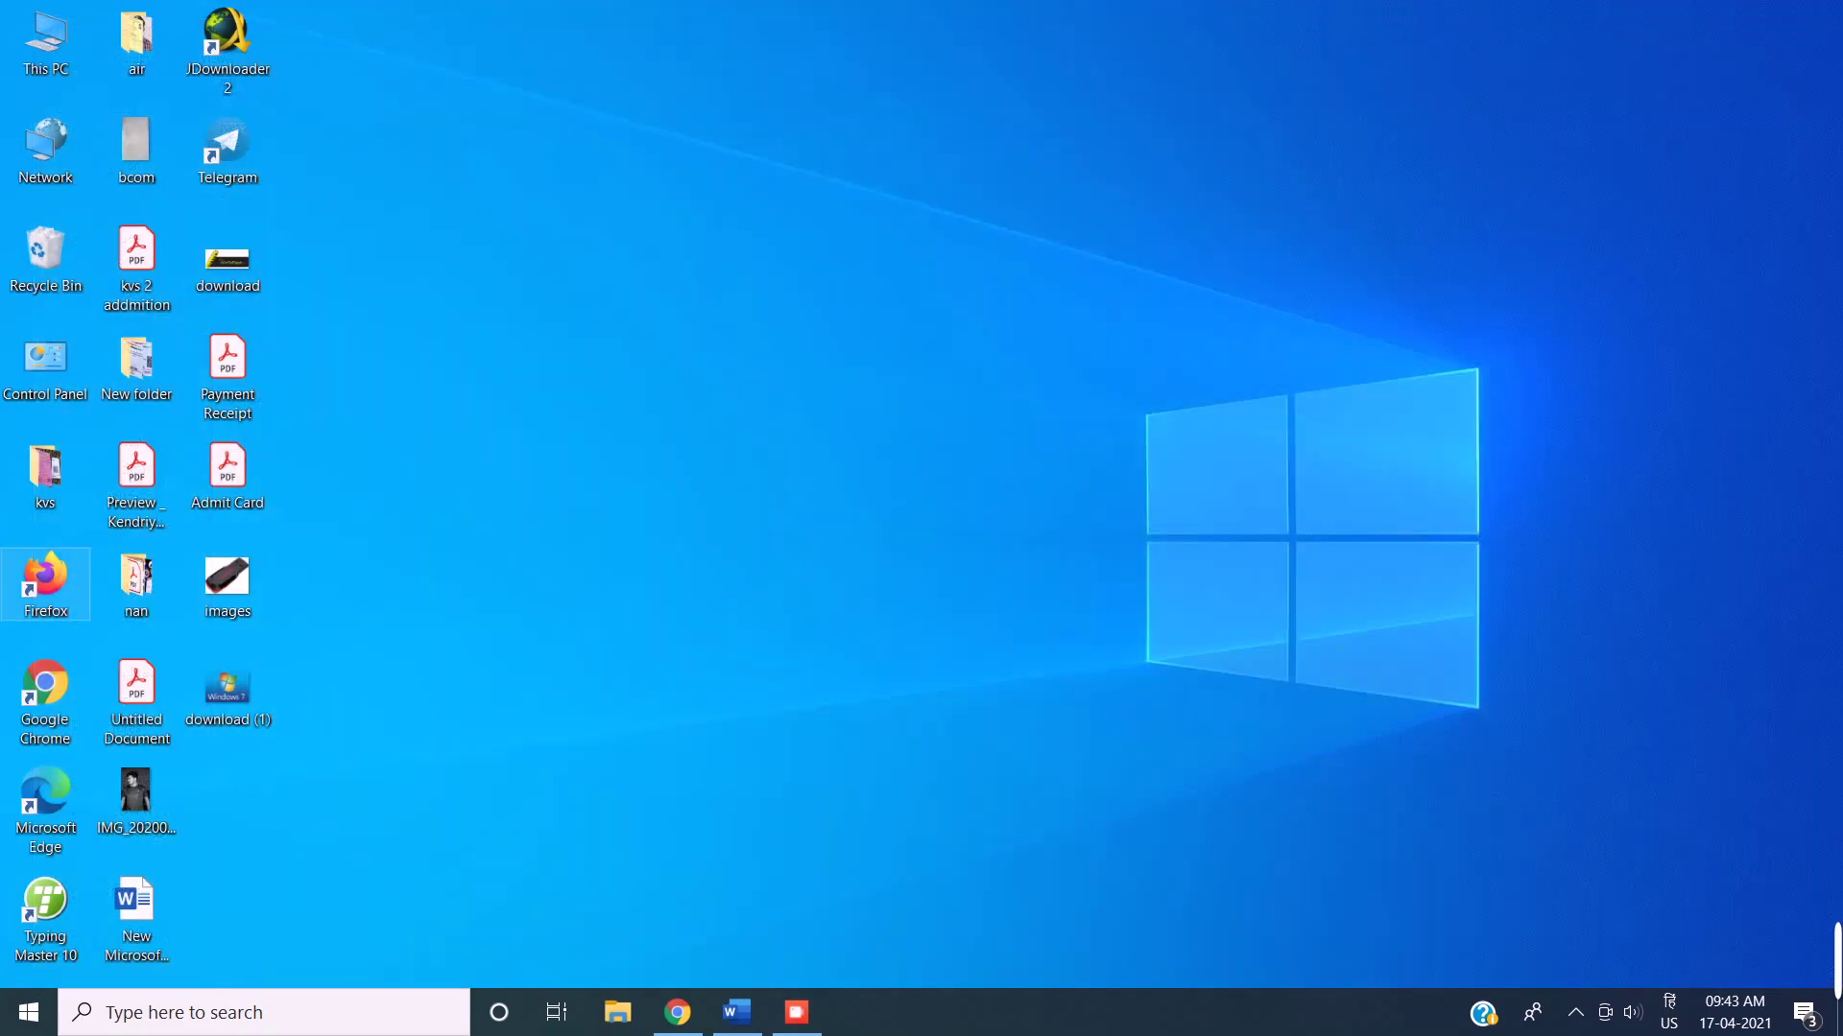
- Launch Novicorp WinToFlash Lite, dismiss the version warning and proceed past the wizard's welcome page
left_click(29, 1012)
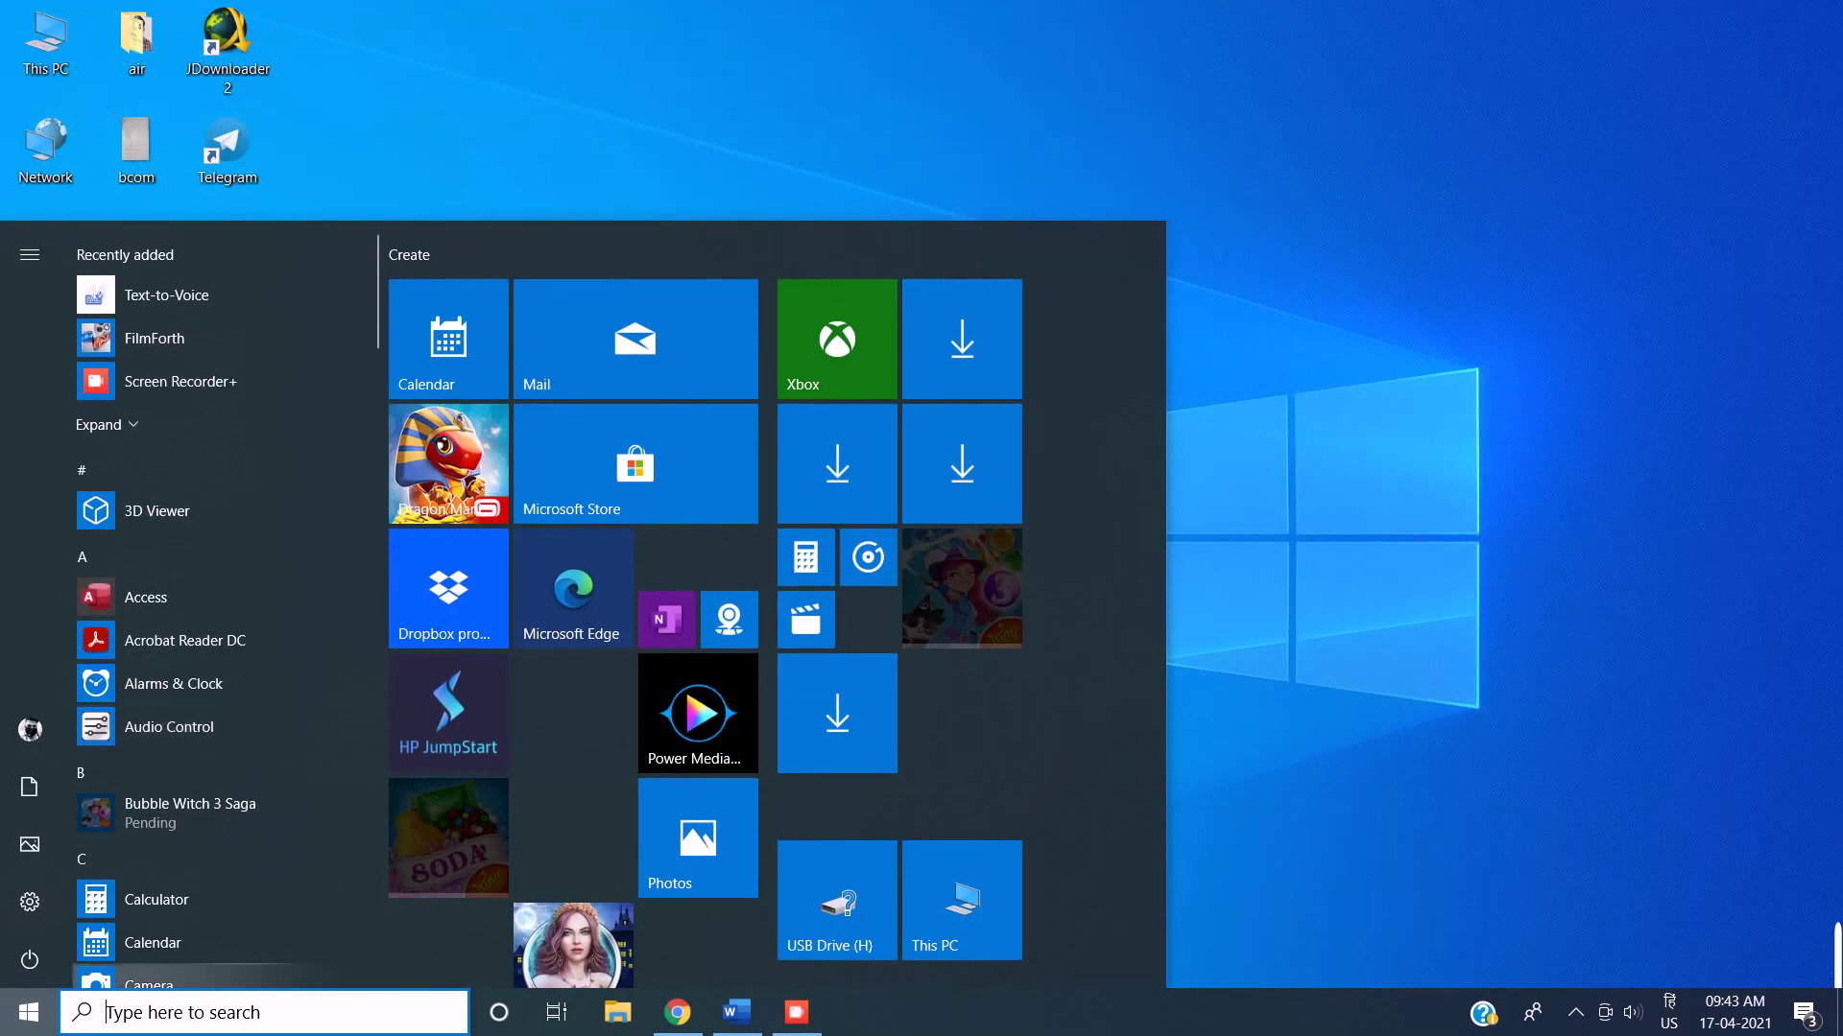
type("no")
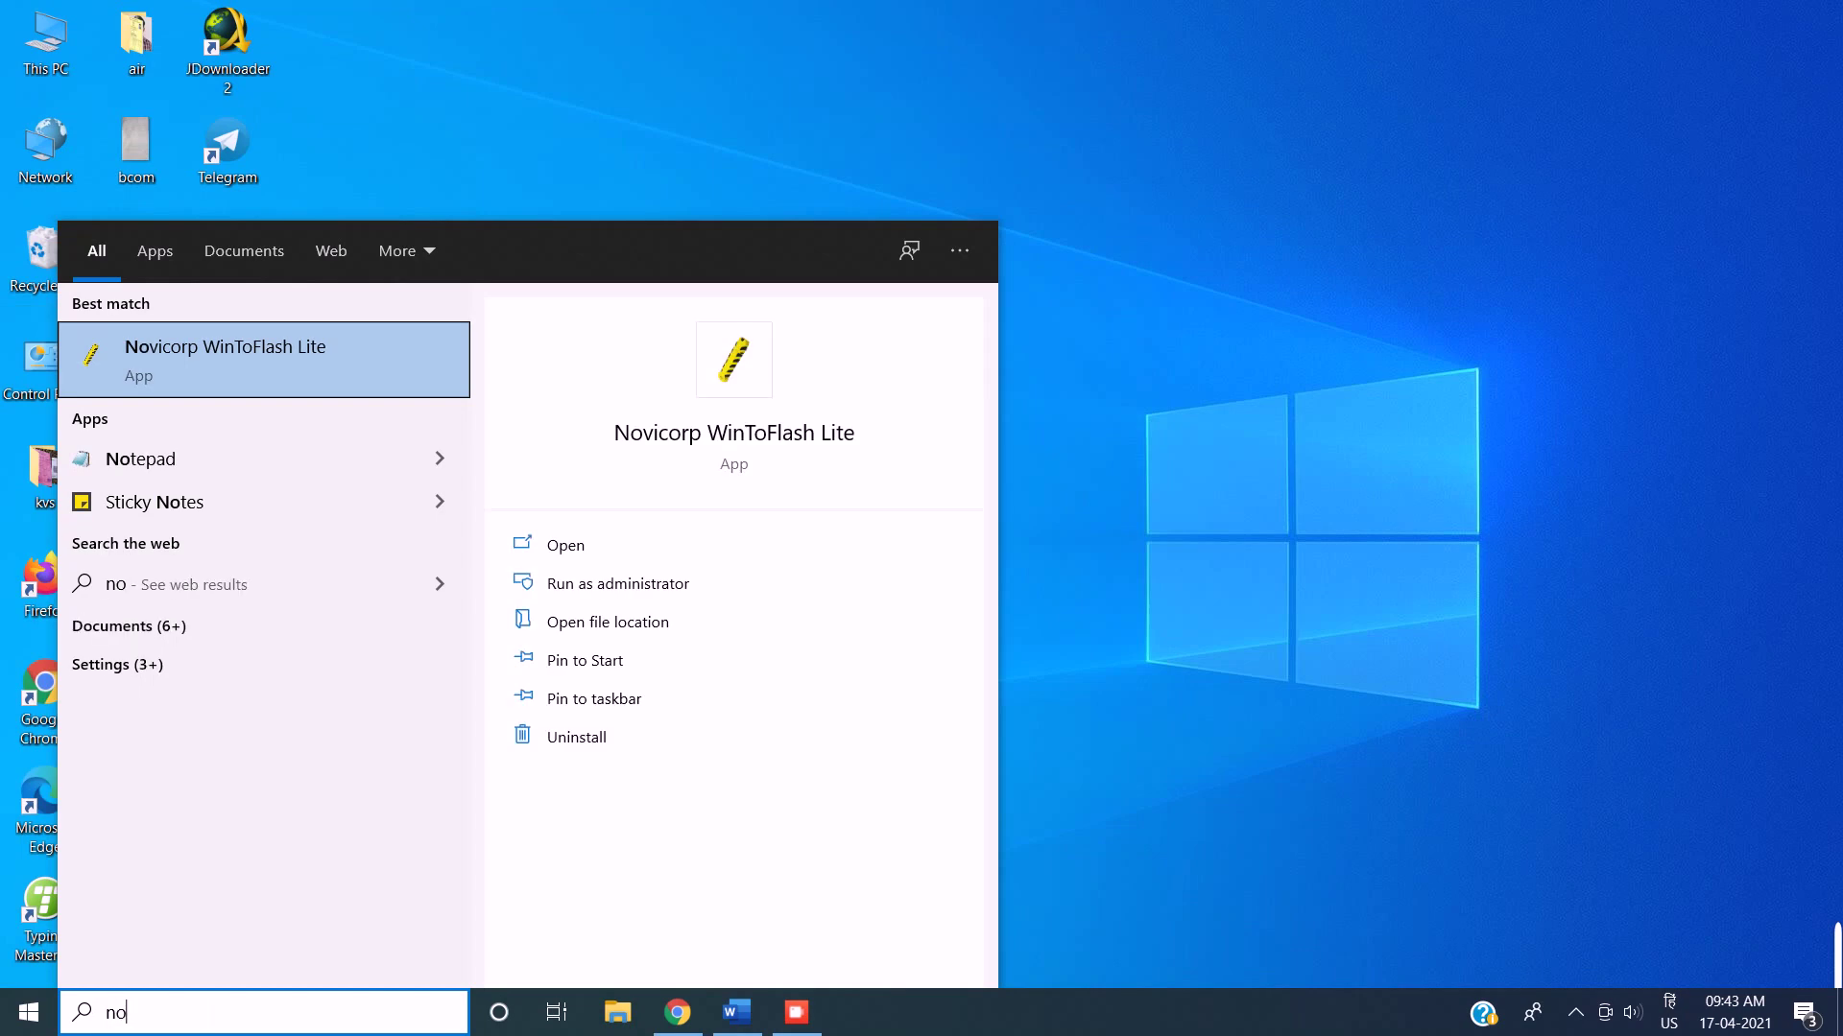
left_click(230, 363)
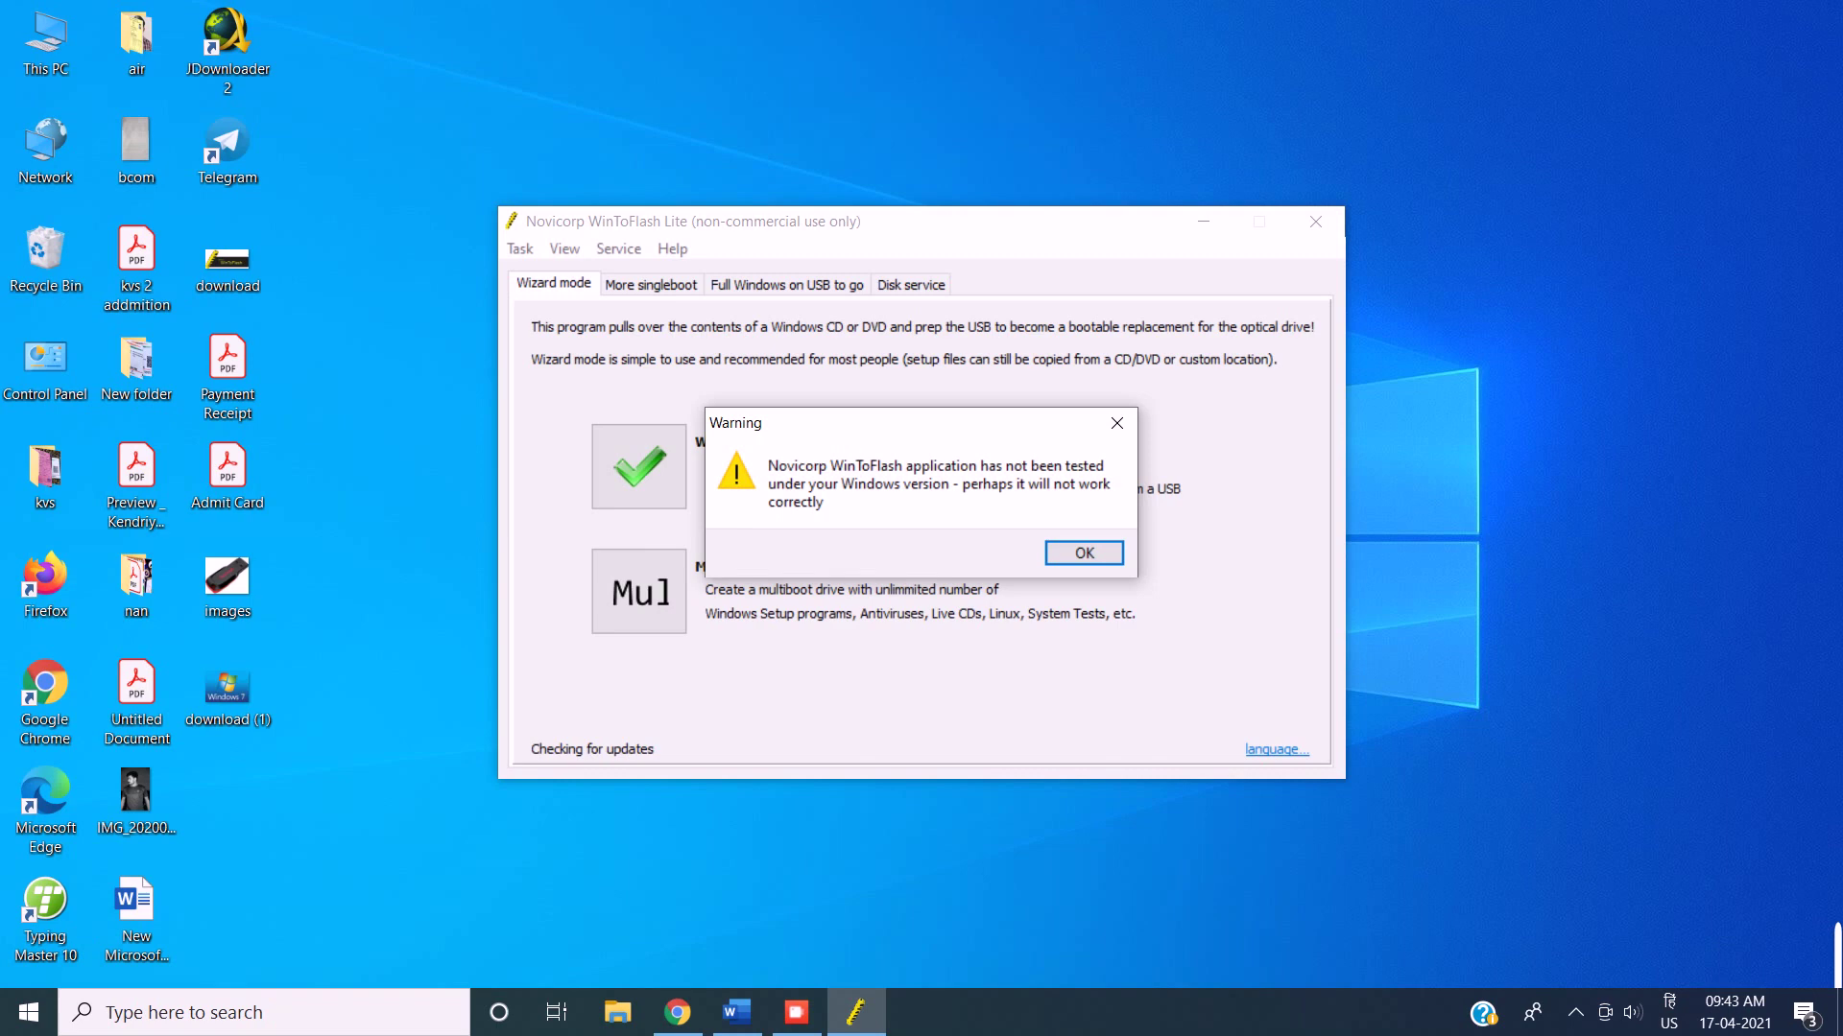
key("Return")
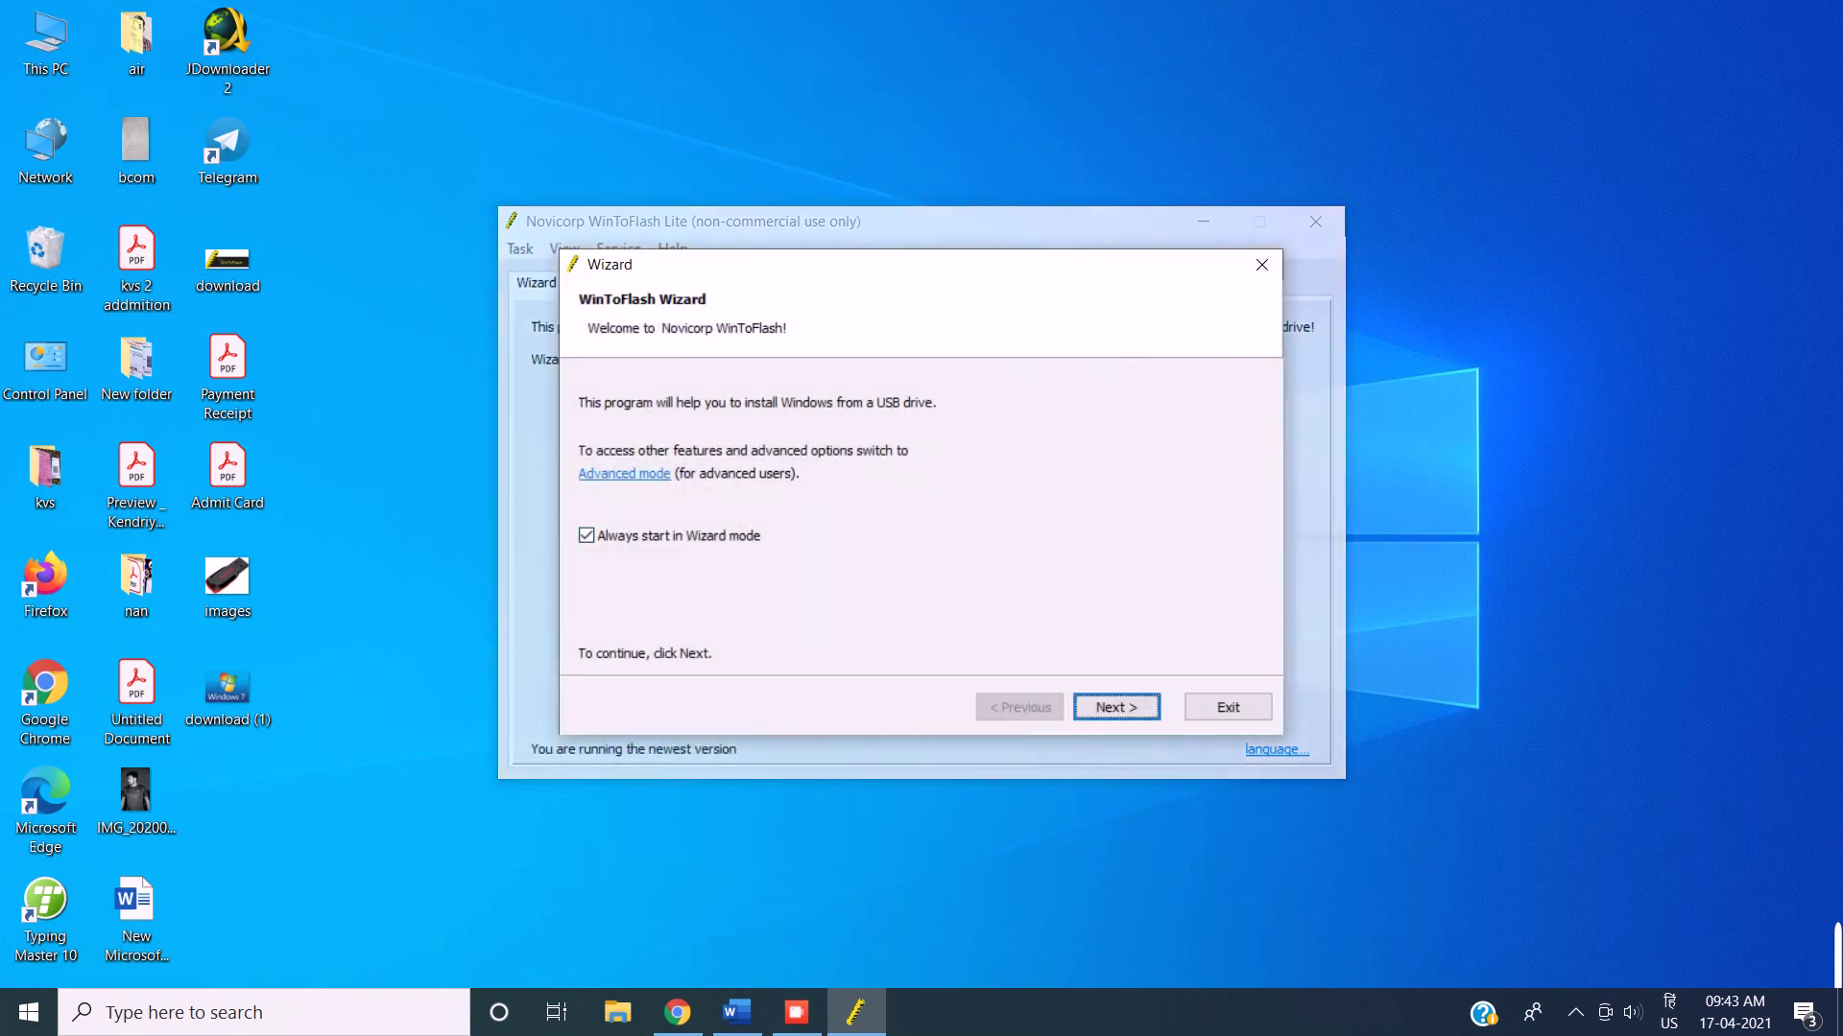
key("Return")
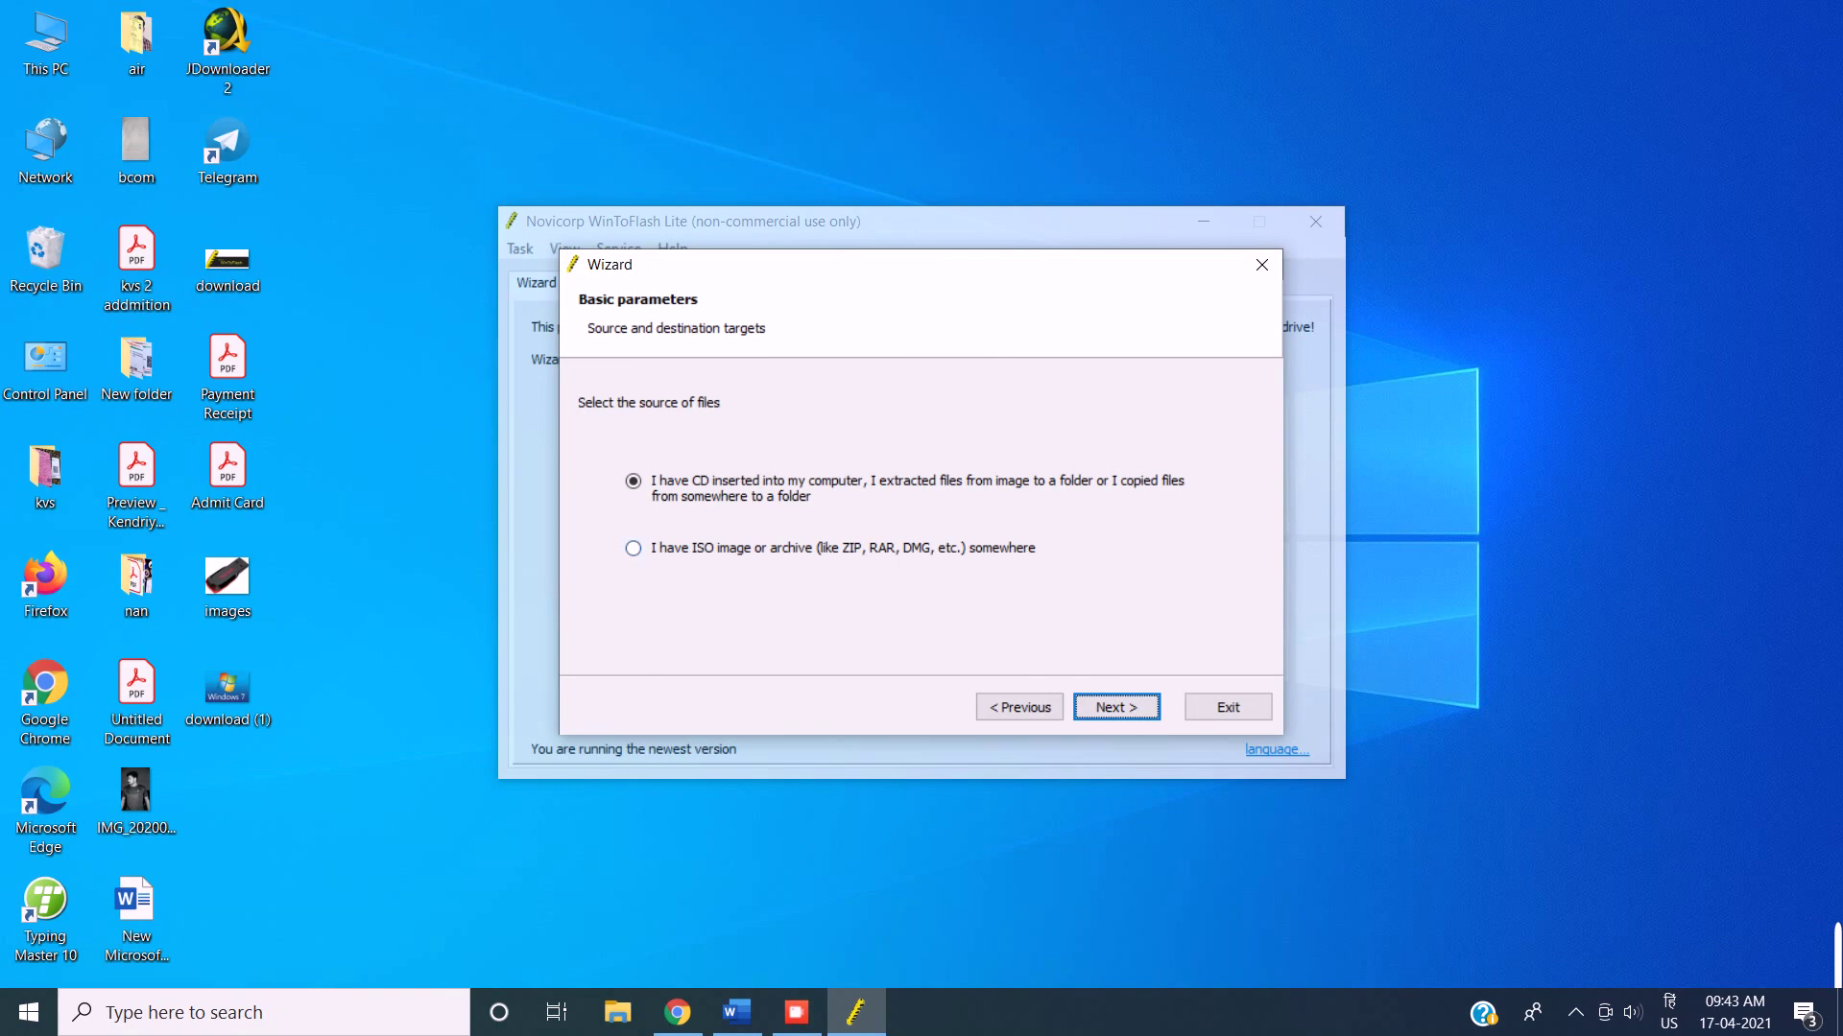
- Choose an ISO image as the source and select en_windows_7_ultimate_x86_dvd from the Opretig system folder on drive G:
left_click(633, 549)
left_click(1115, 707)
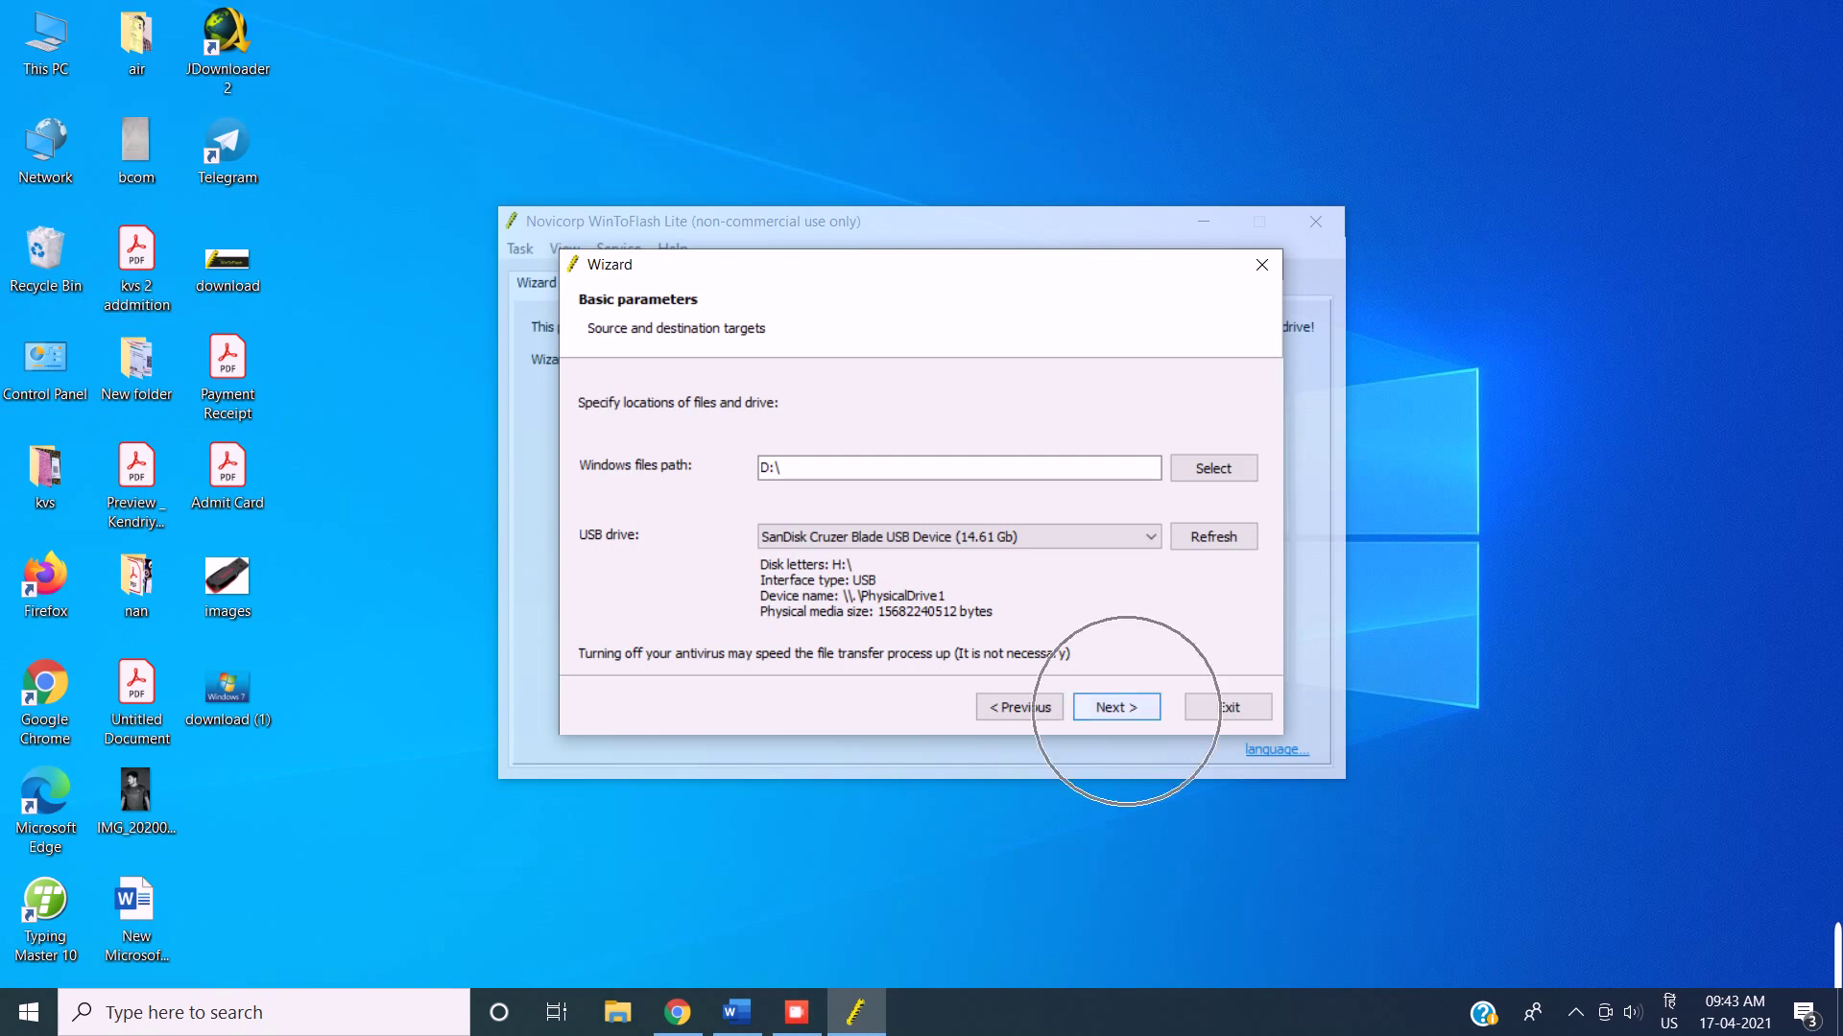
left_click(1213, 468)
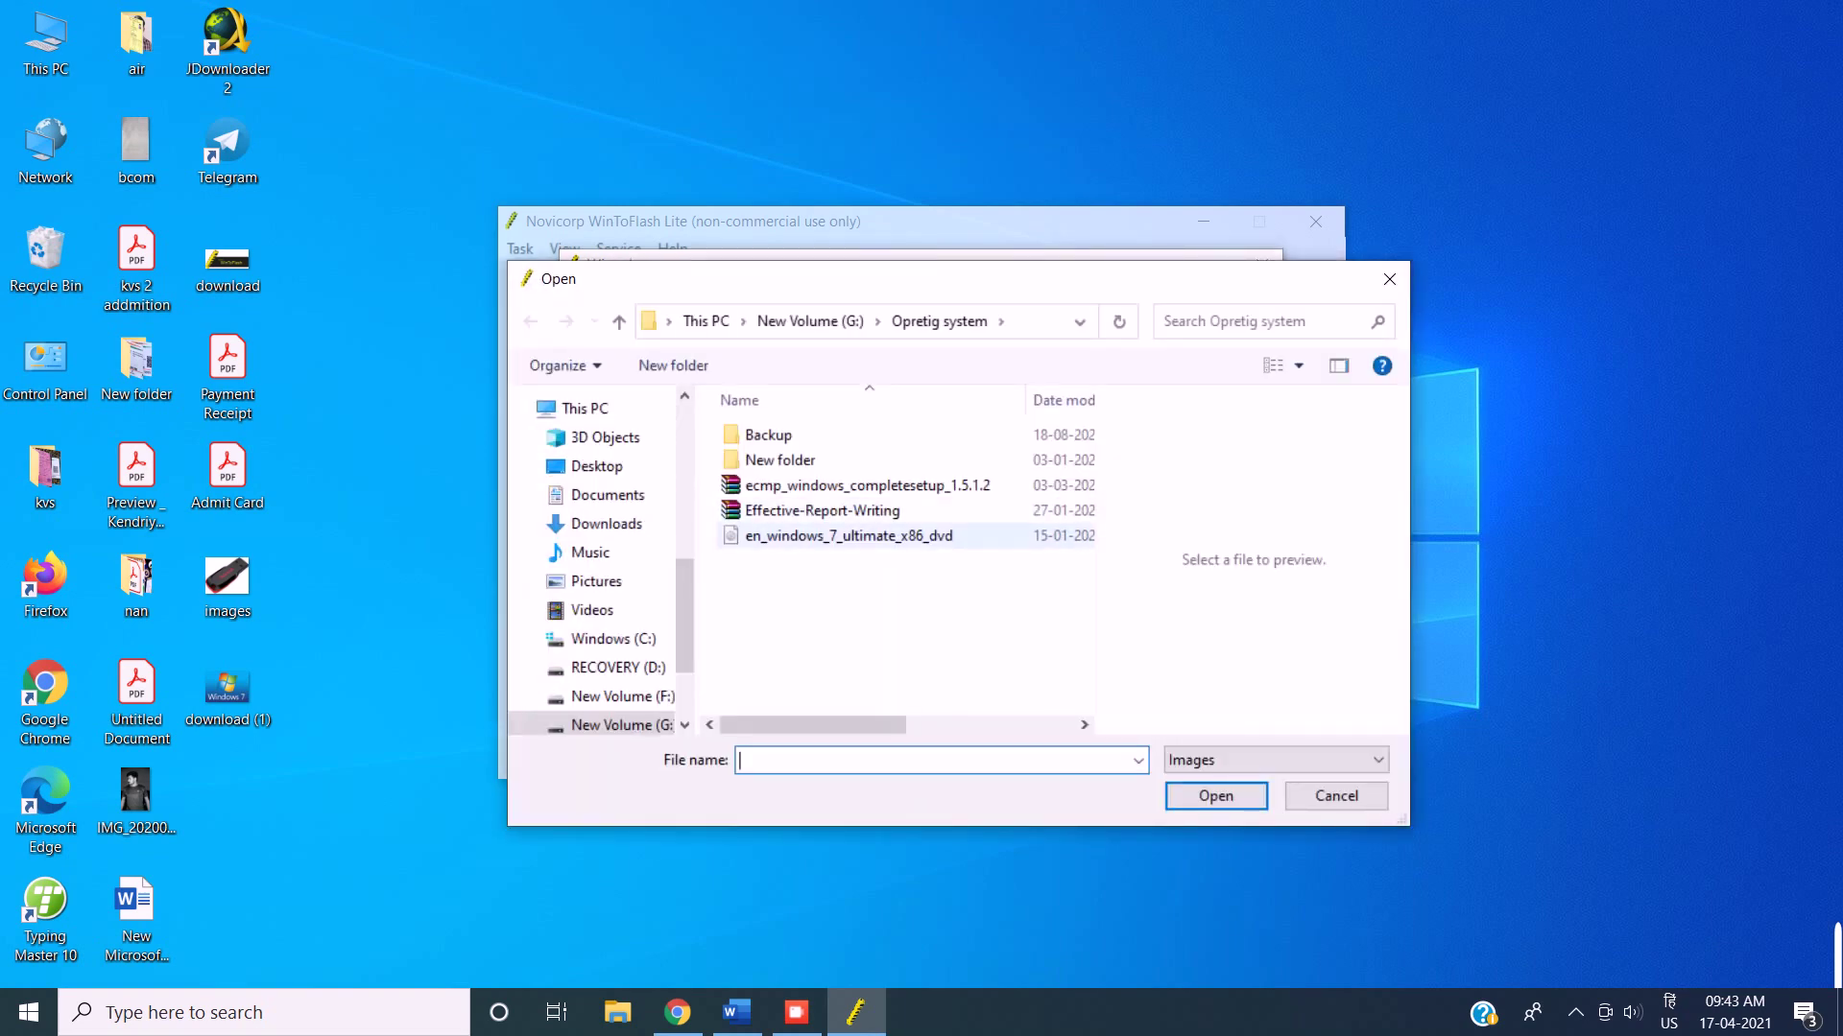
left_click(767, 536)
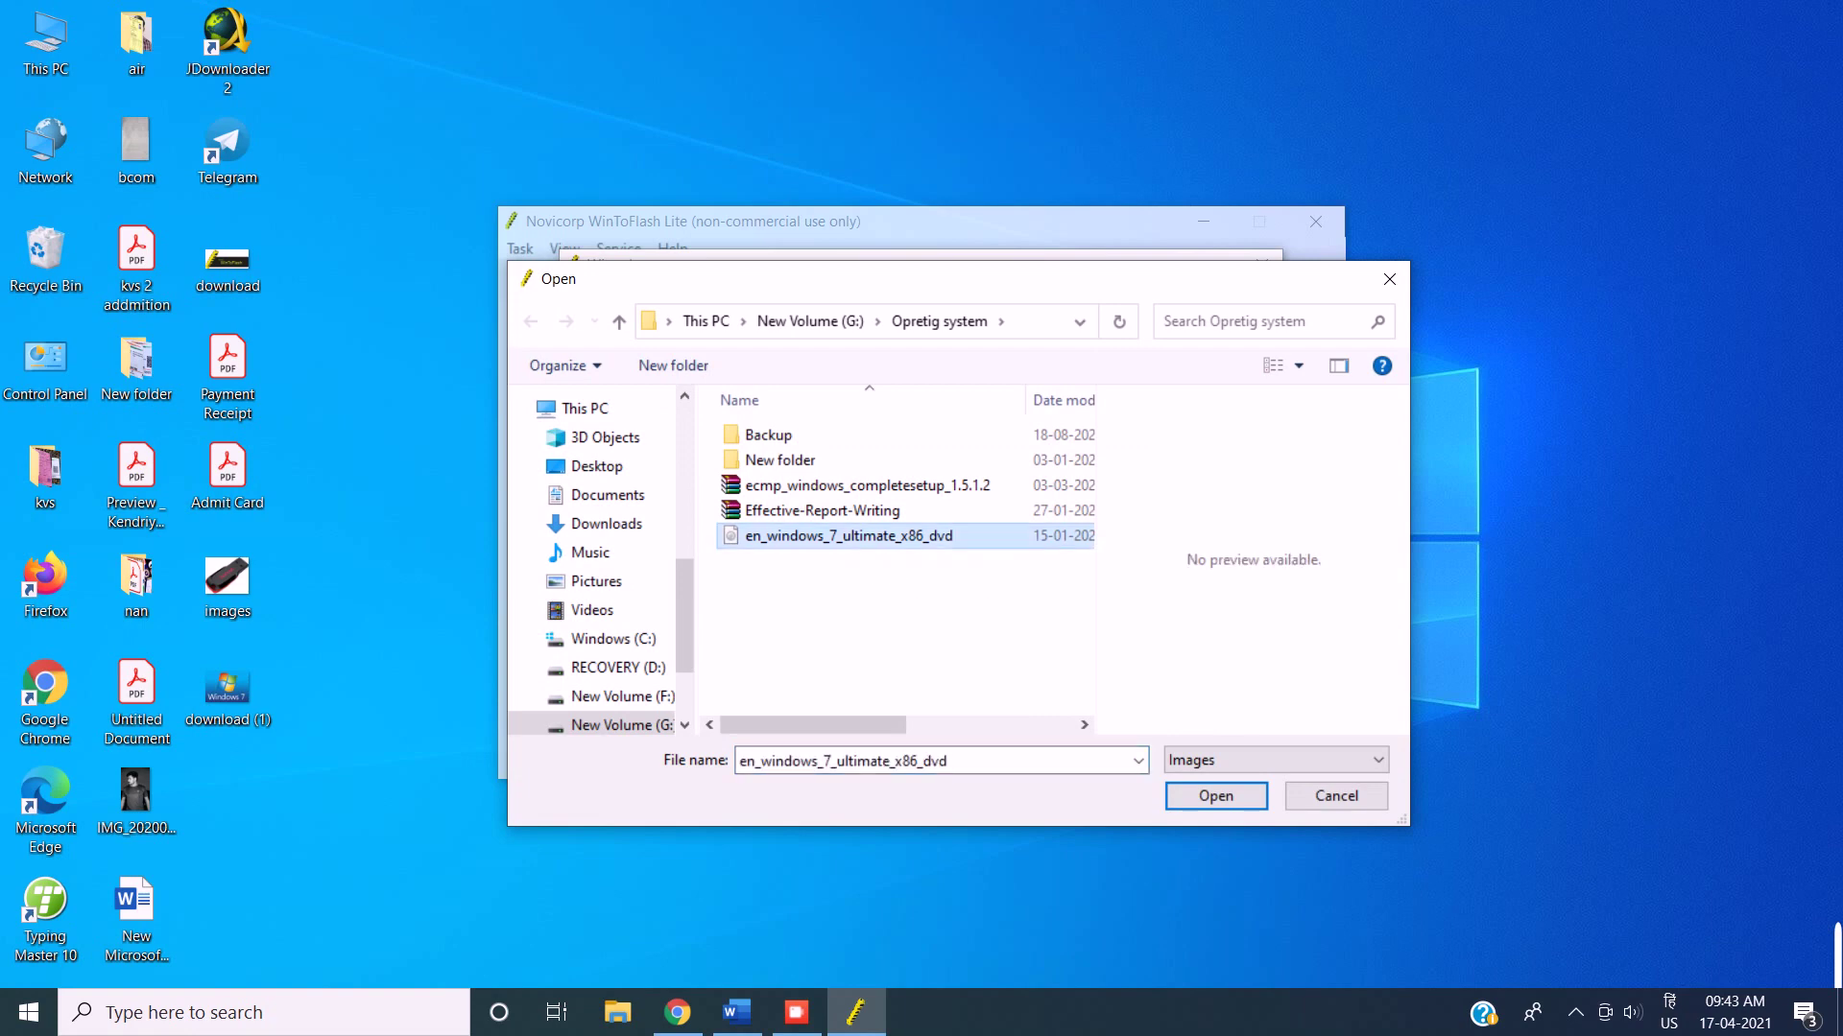
left_click(996, 538)
left_click(996, 539)
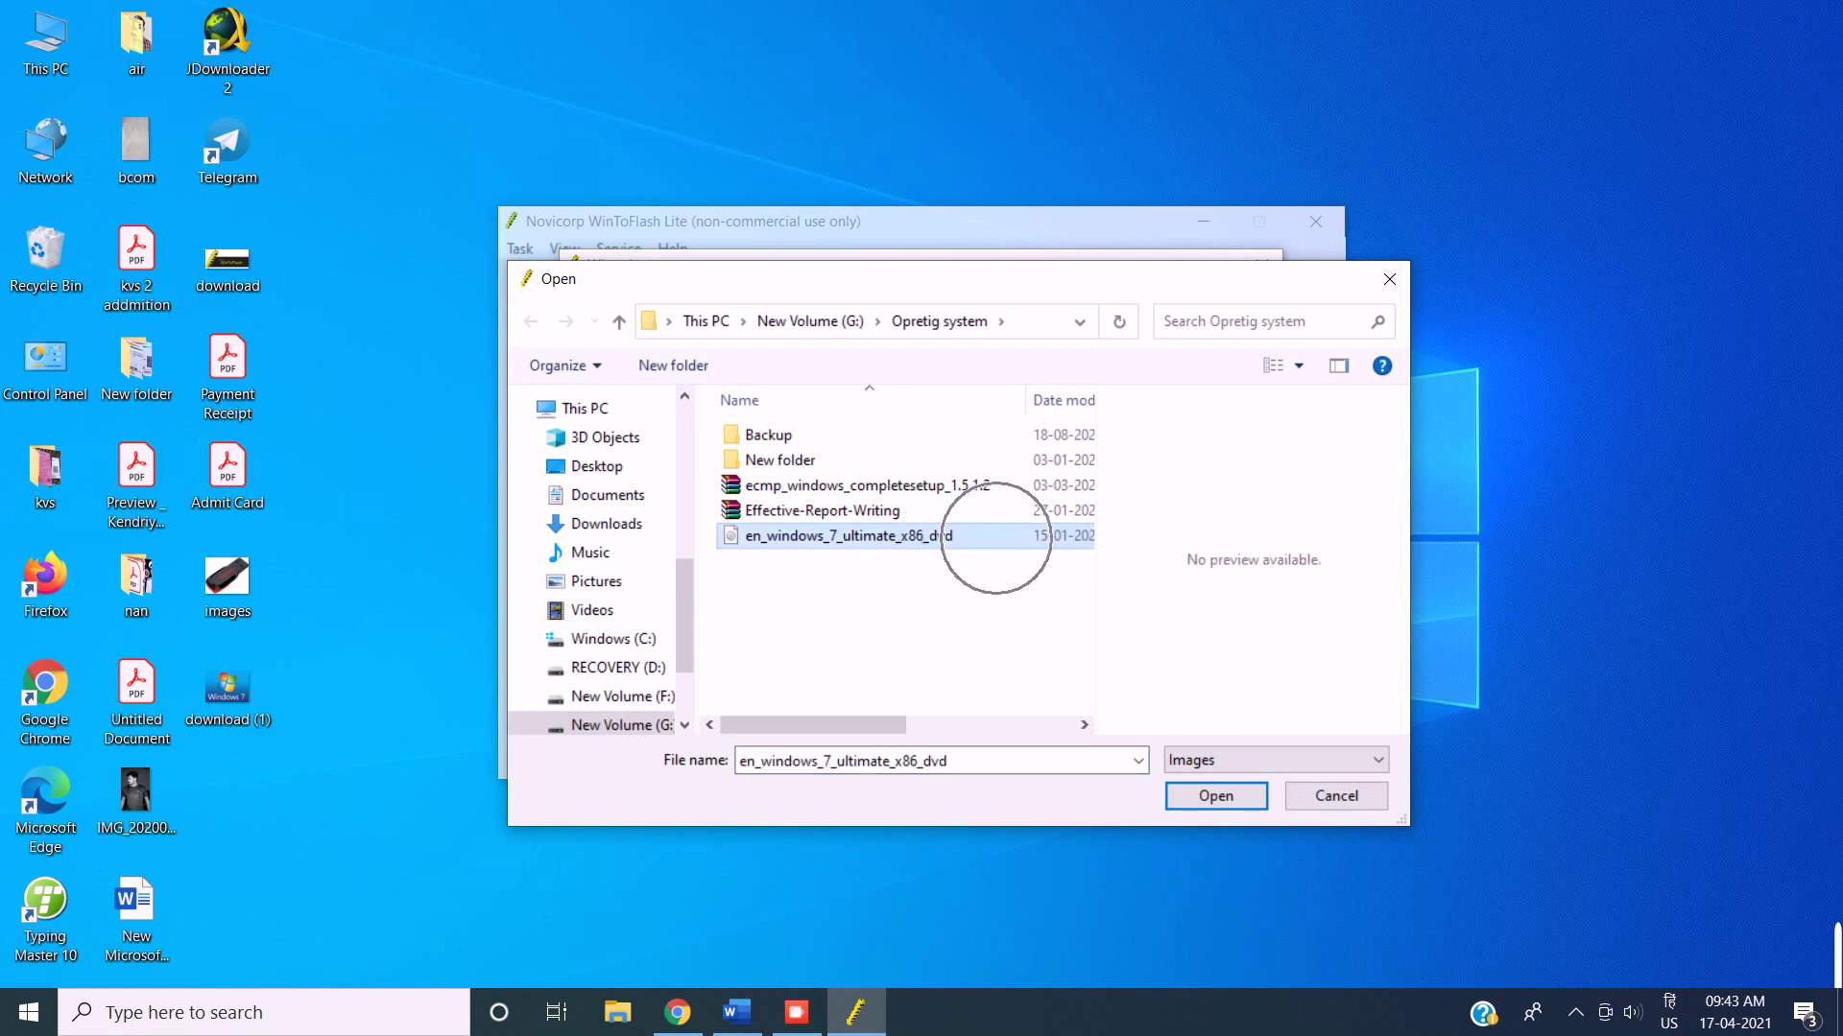
left_click(1216, 796)
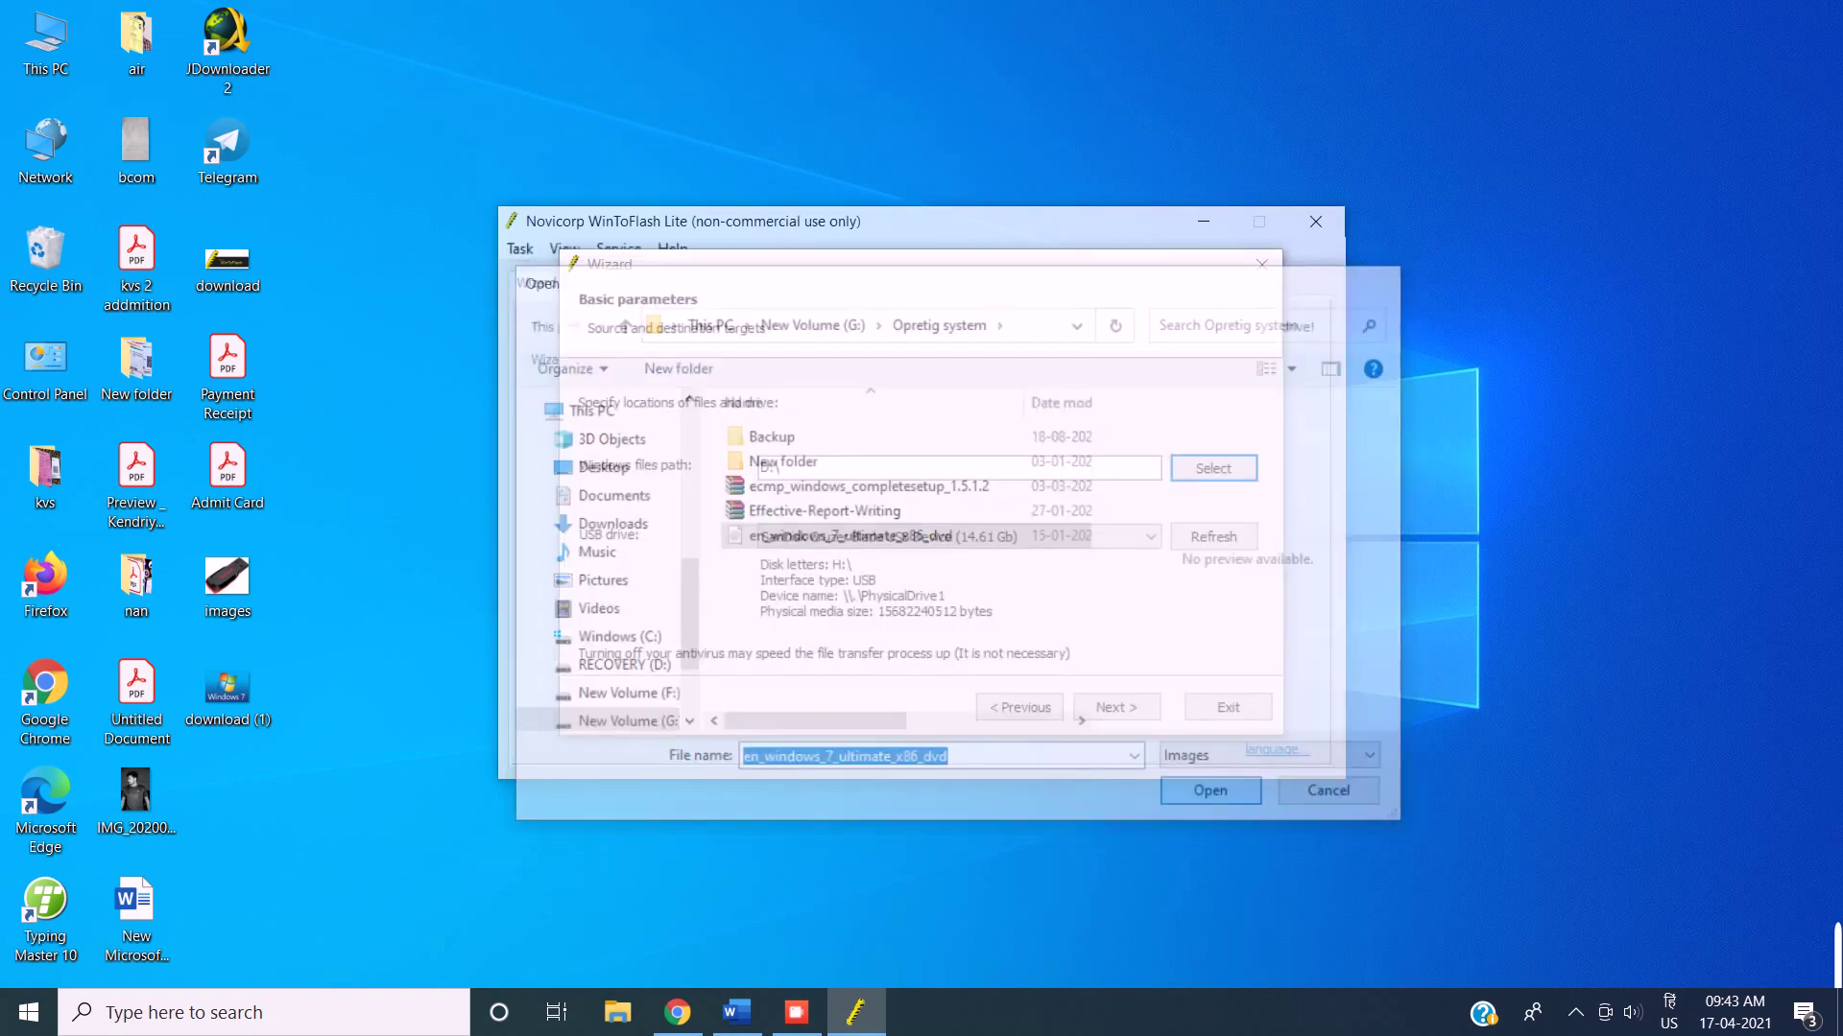
- Proceed with the SanDisk Cruzer Blade as target and accept the Windows 7 license terms to start creating the bootable USB
left_click(1109, 709)
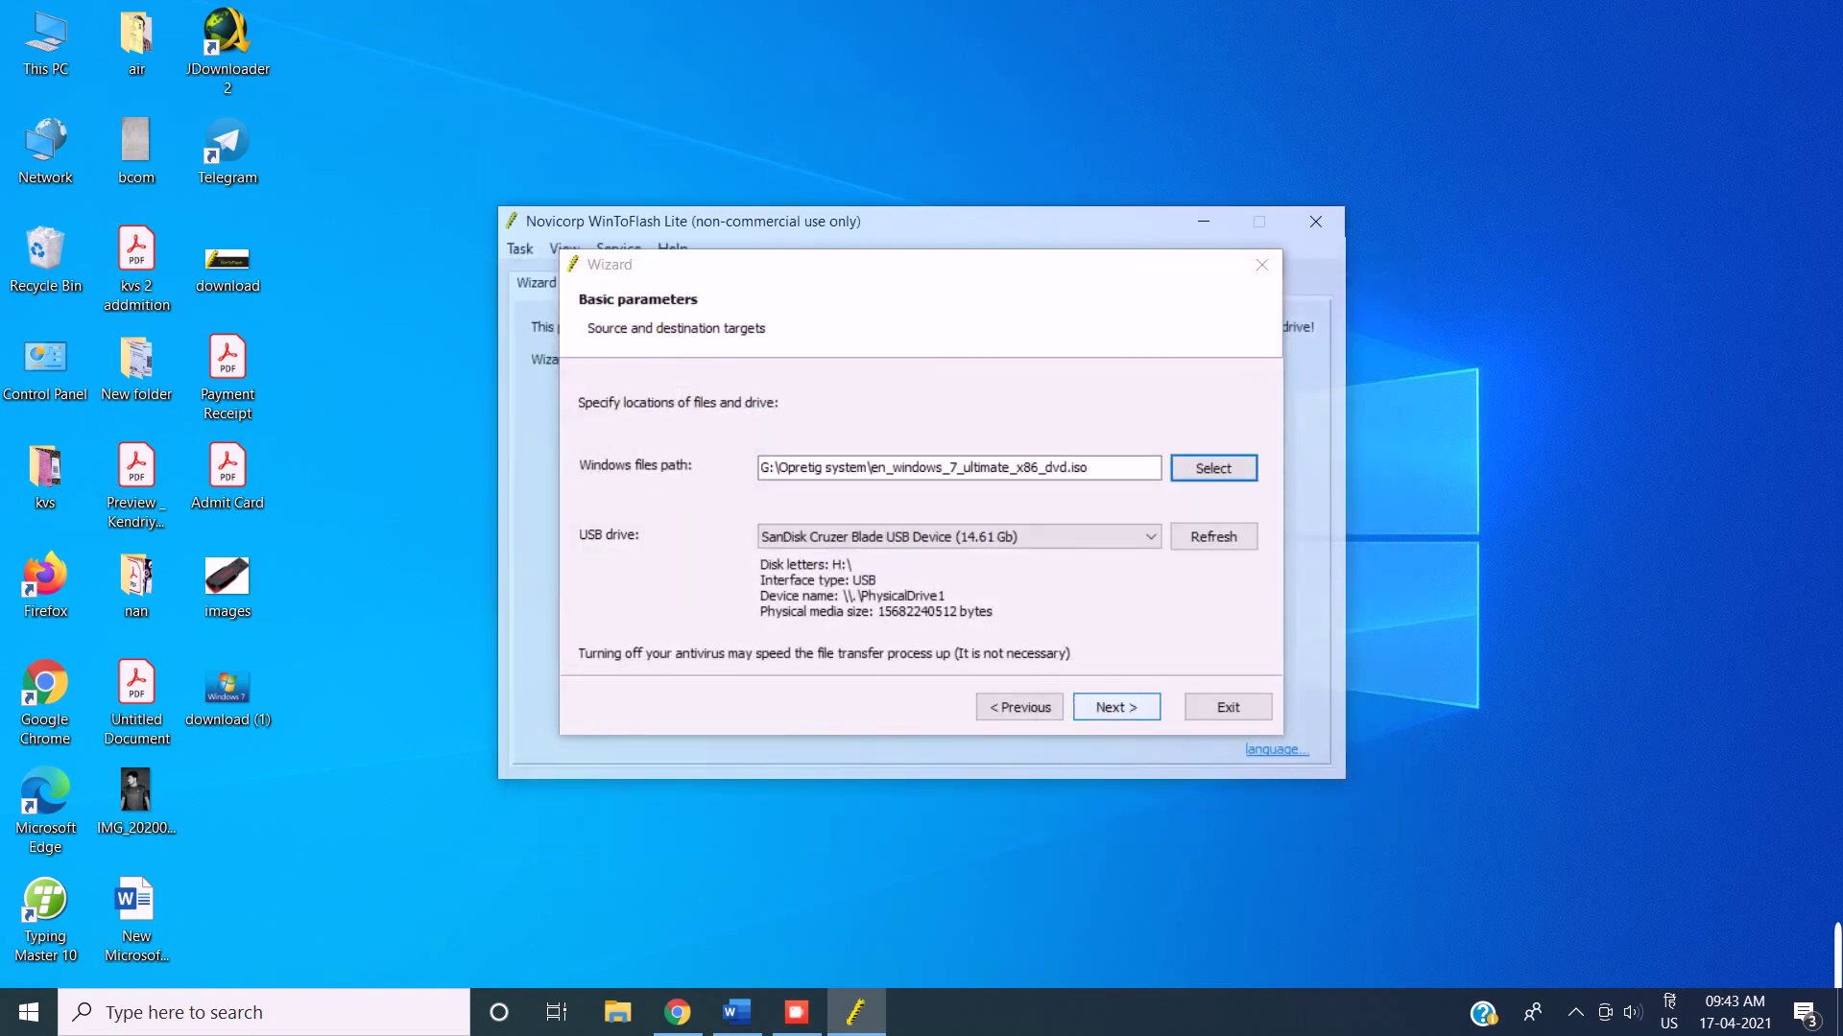
left_click(1103, 705)
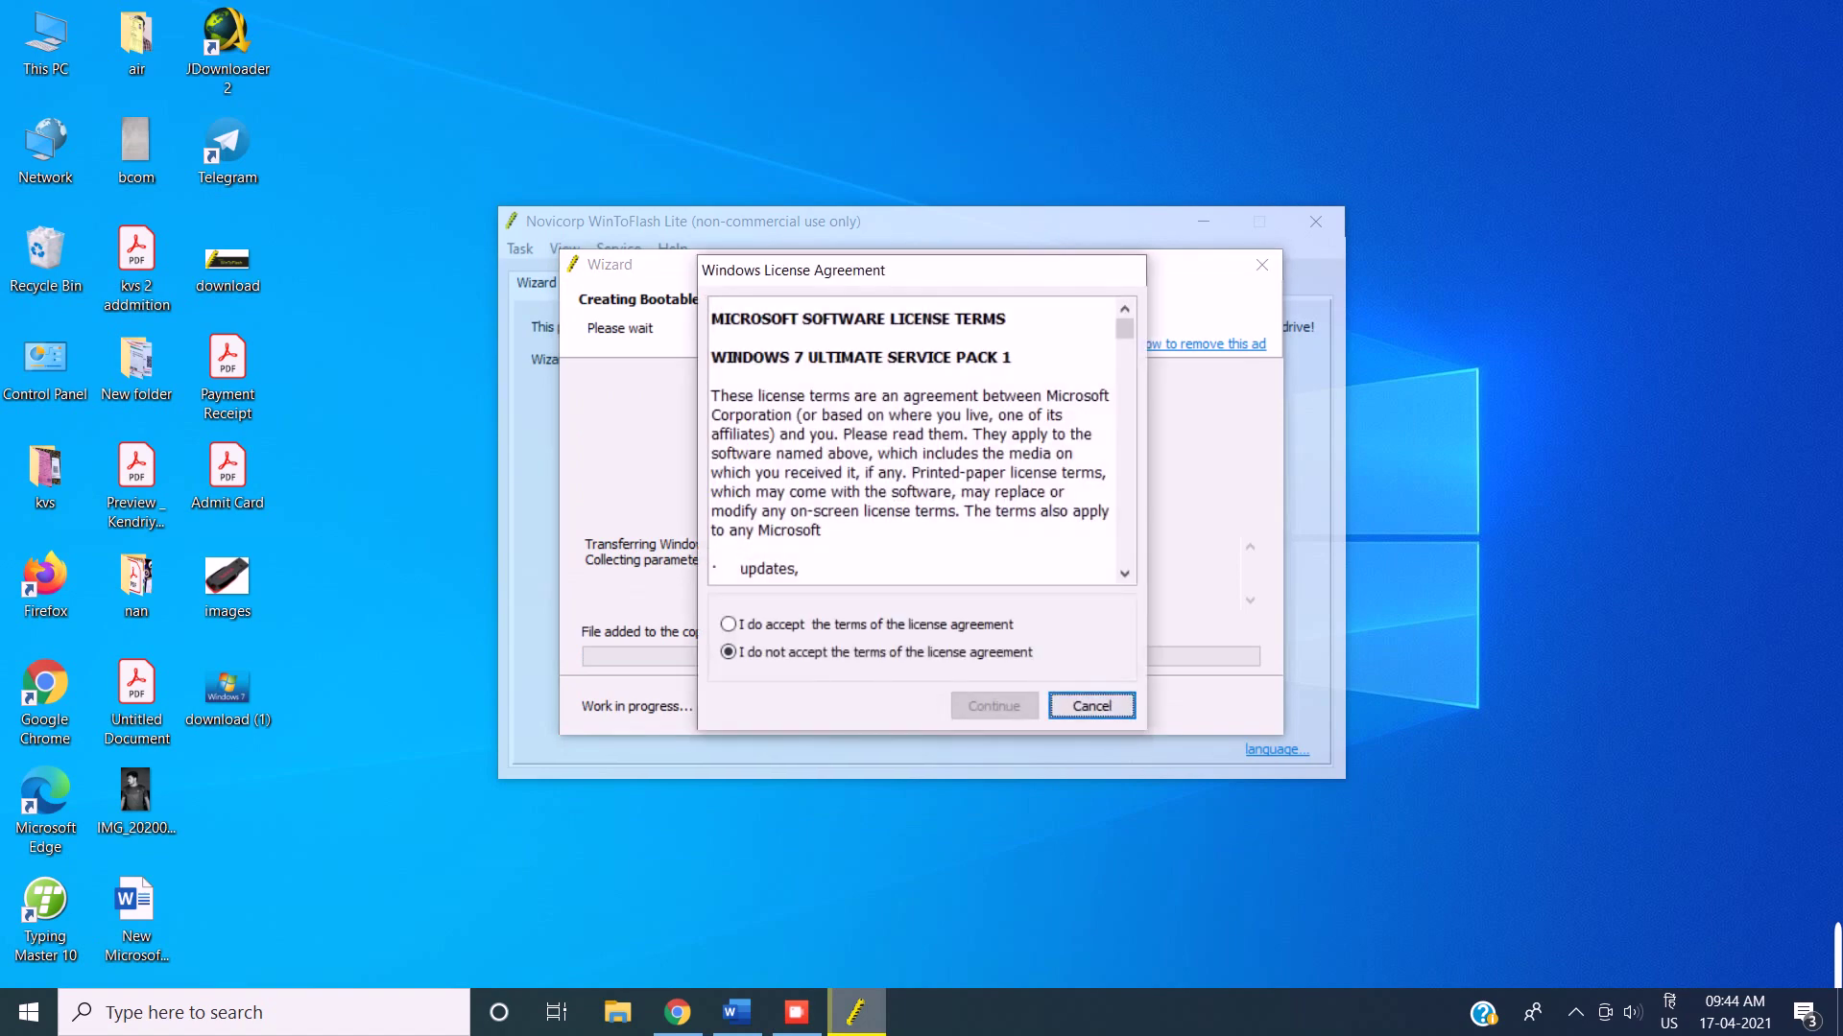
left_click(784, 625)
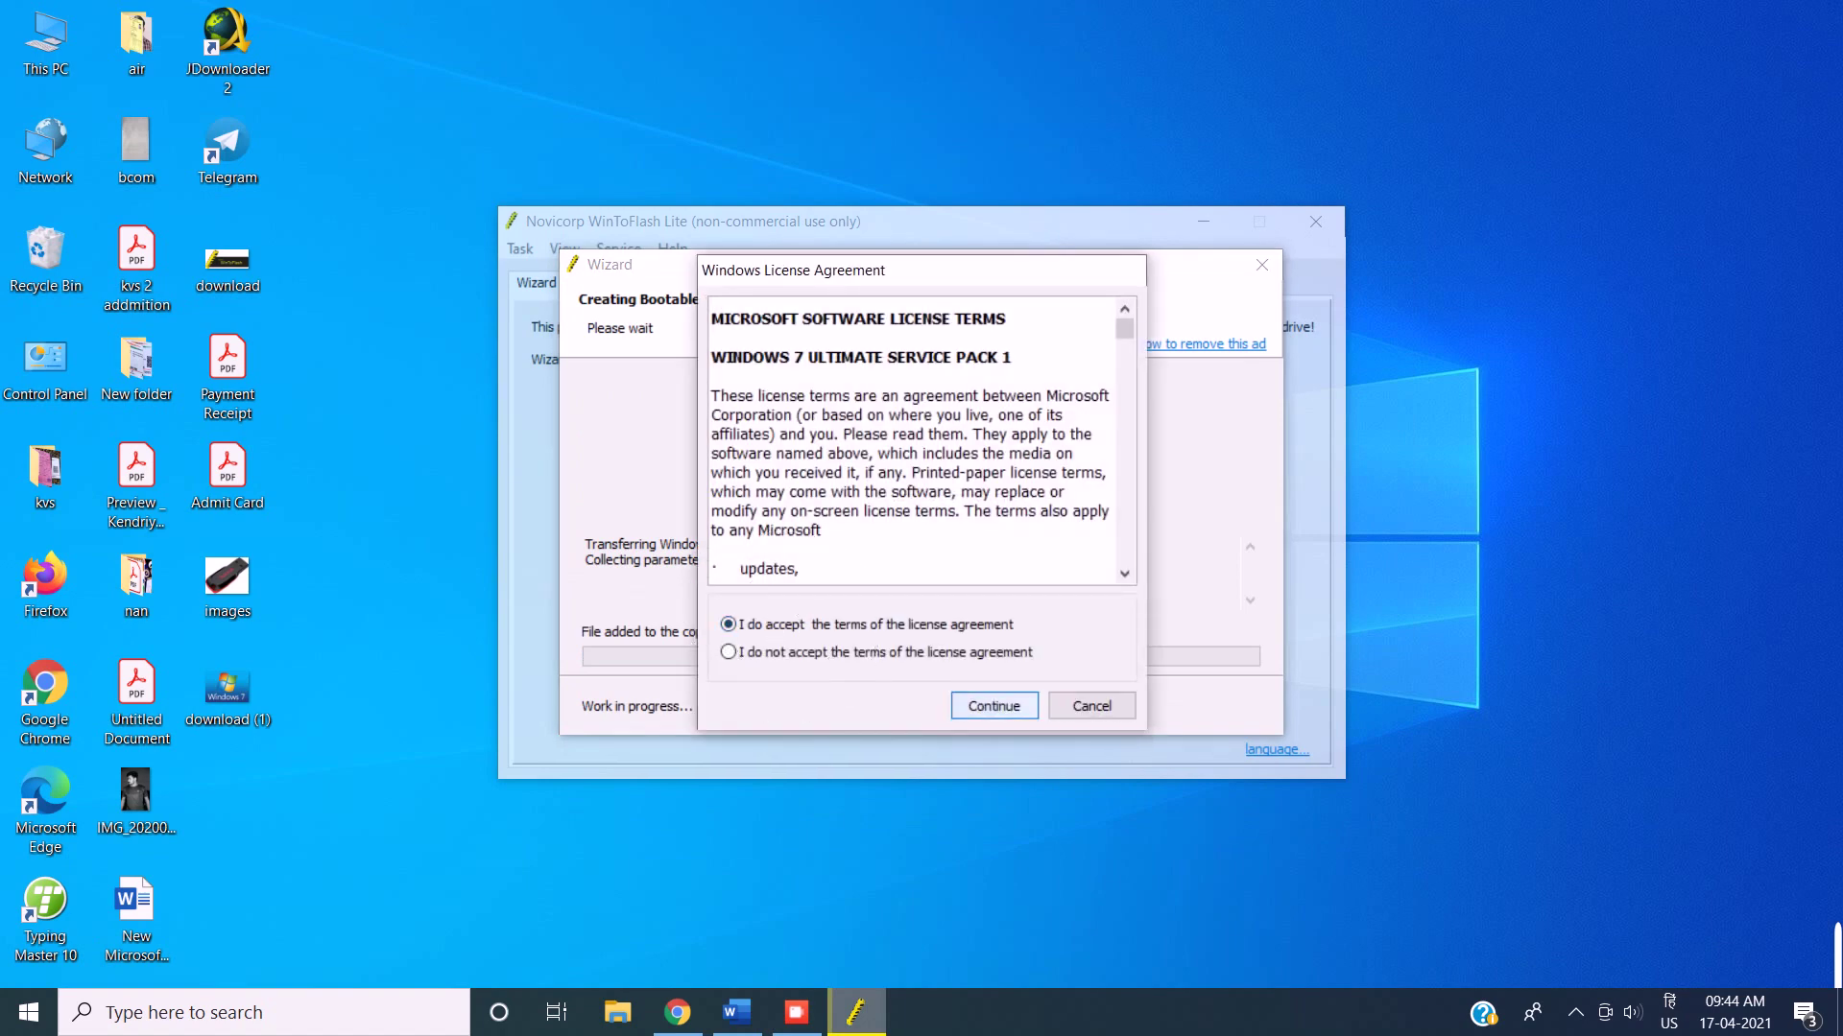
left_click(997, 705)
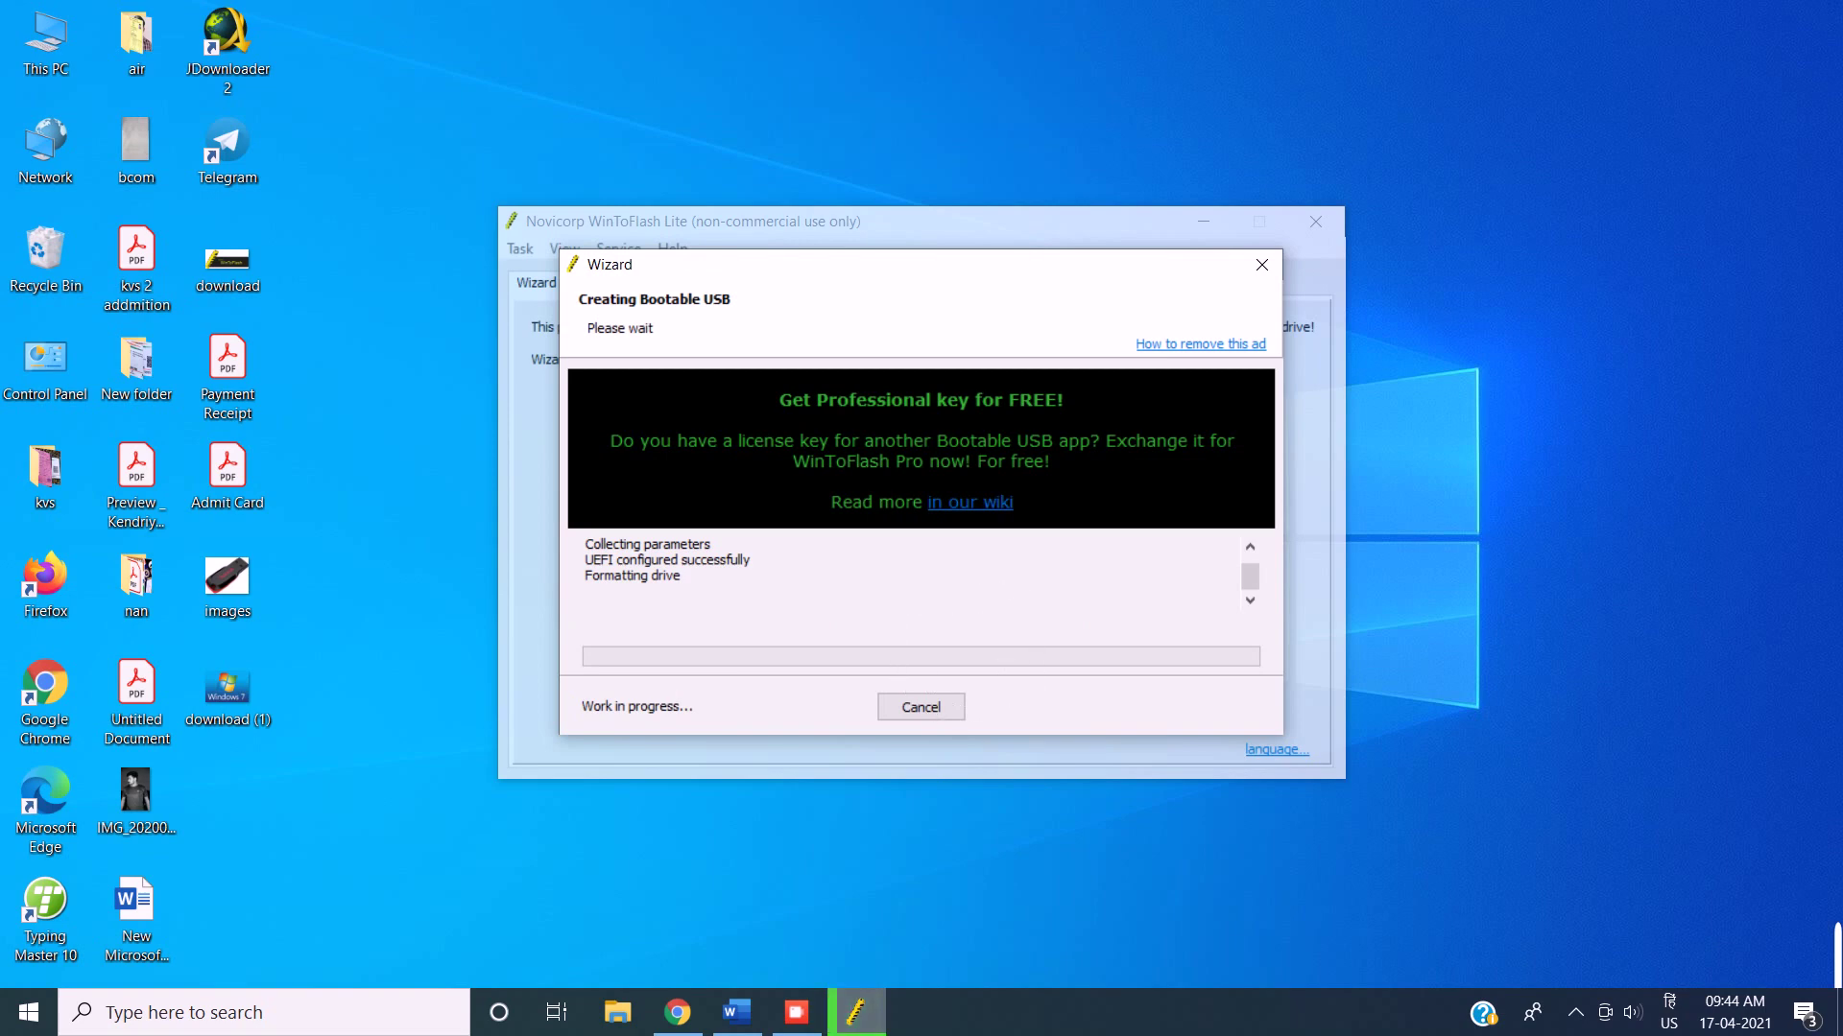
key("ctrl")
left_click(929, 687)
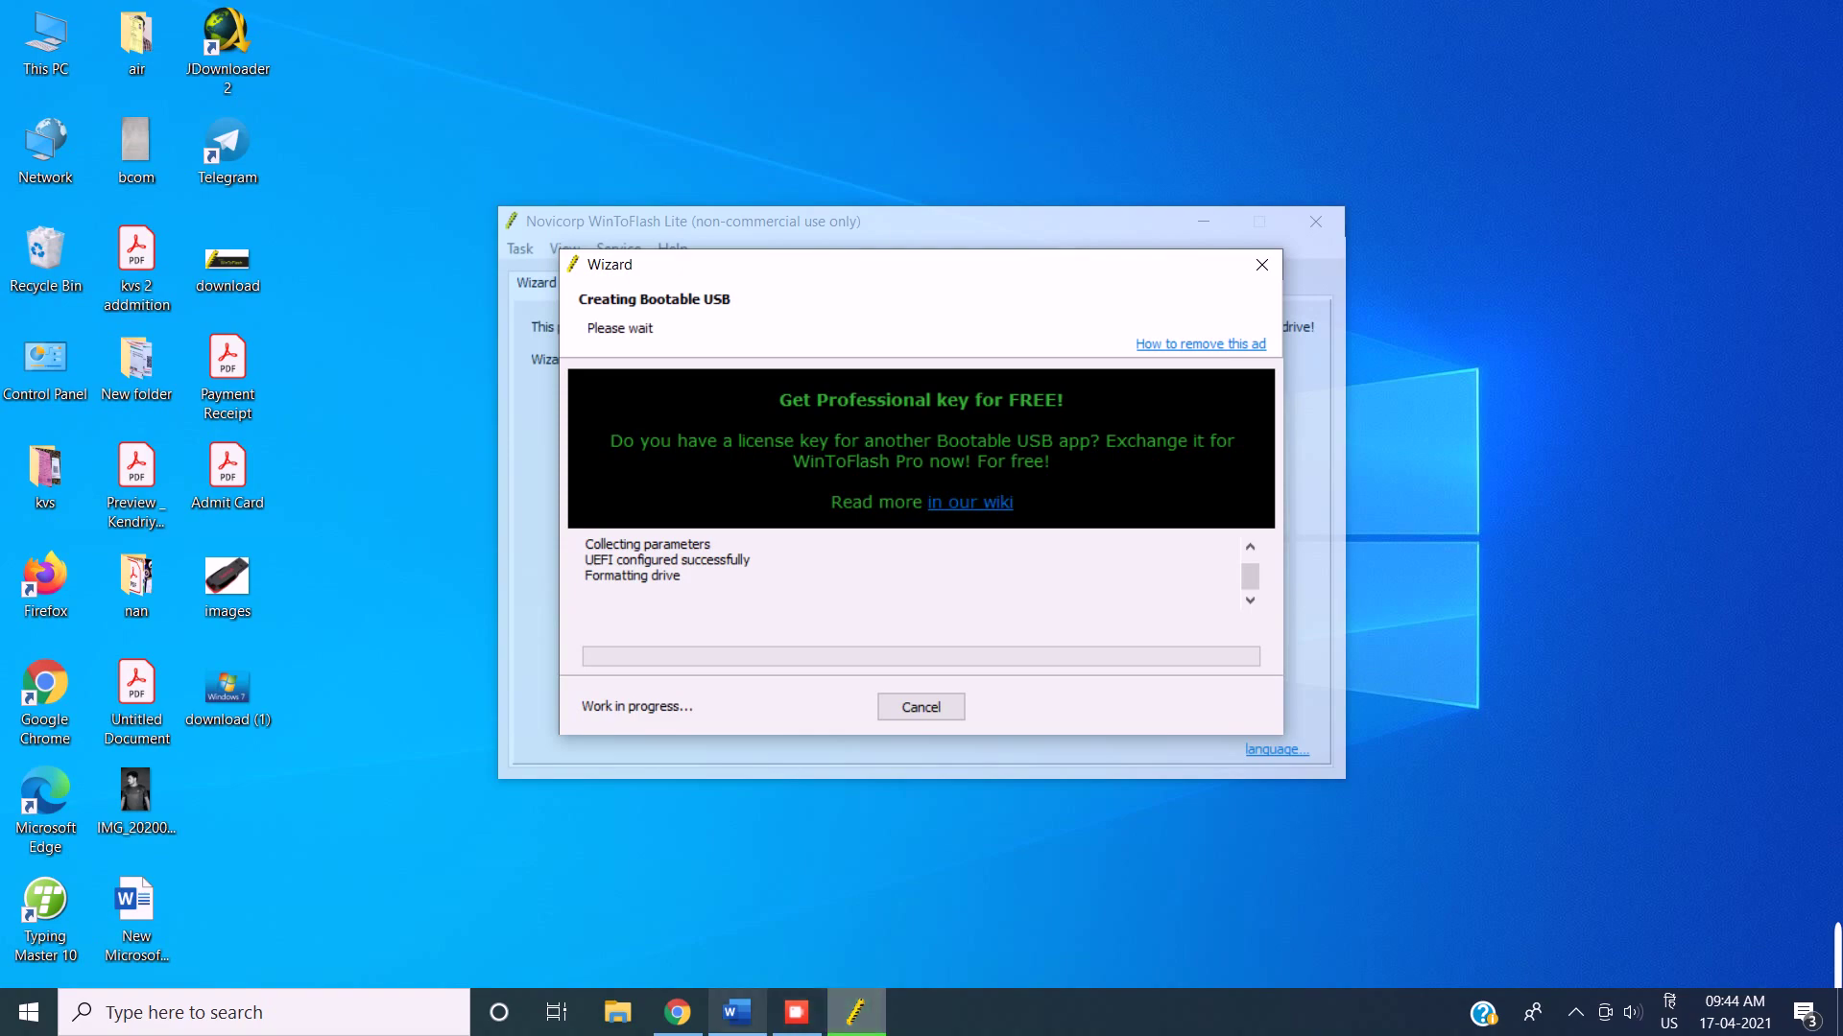
- Switch to the Word document, review the download-link note below the Windows 7 picture, and return to the transfer wizard
left_click(737, 1013)
scroll(859, 576, "down", 7)
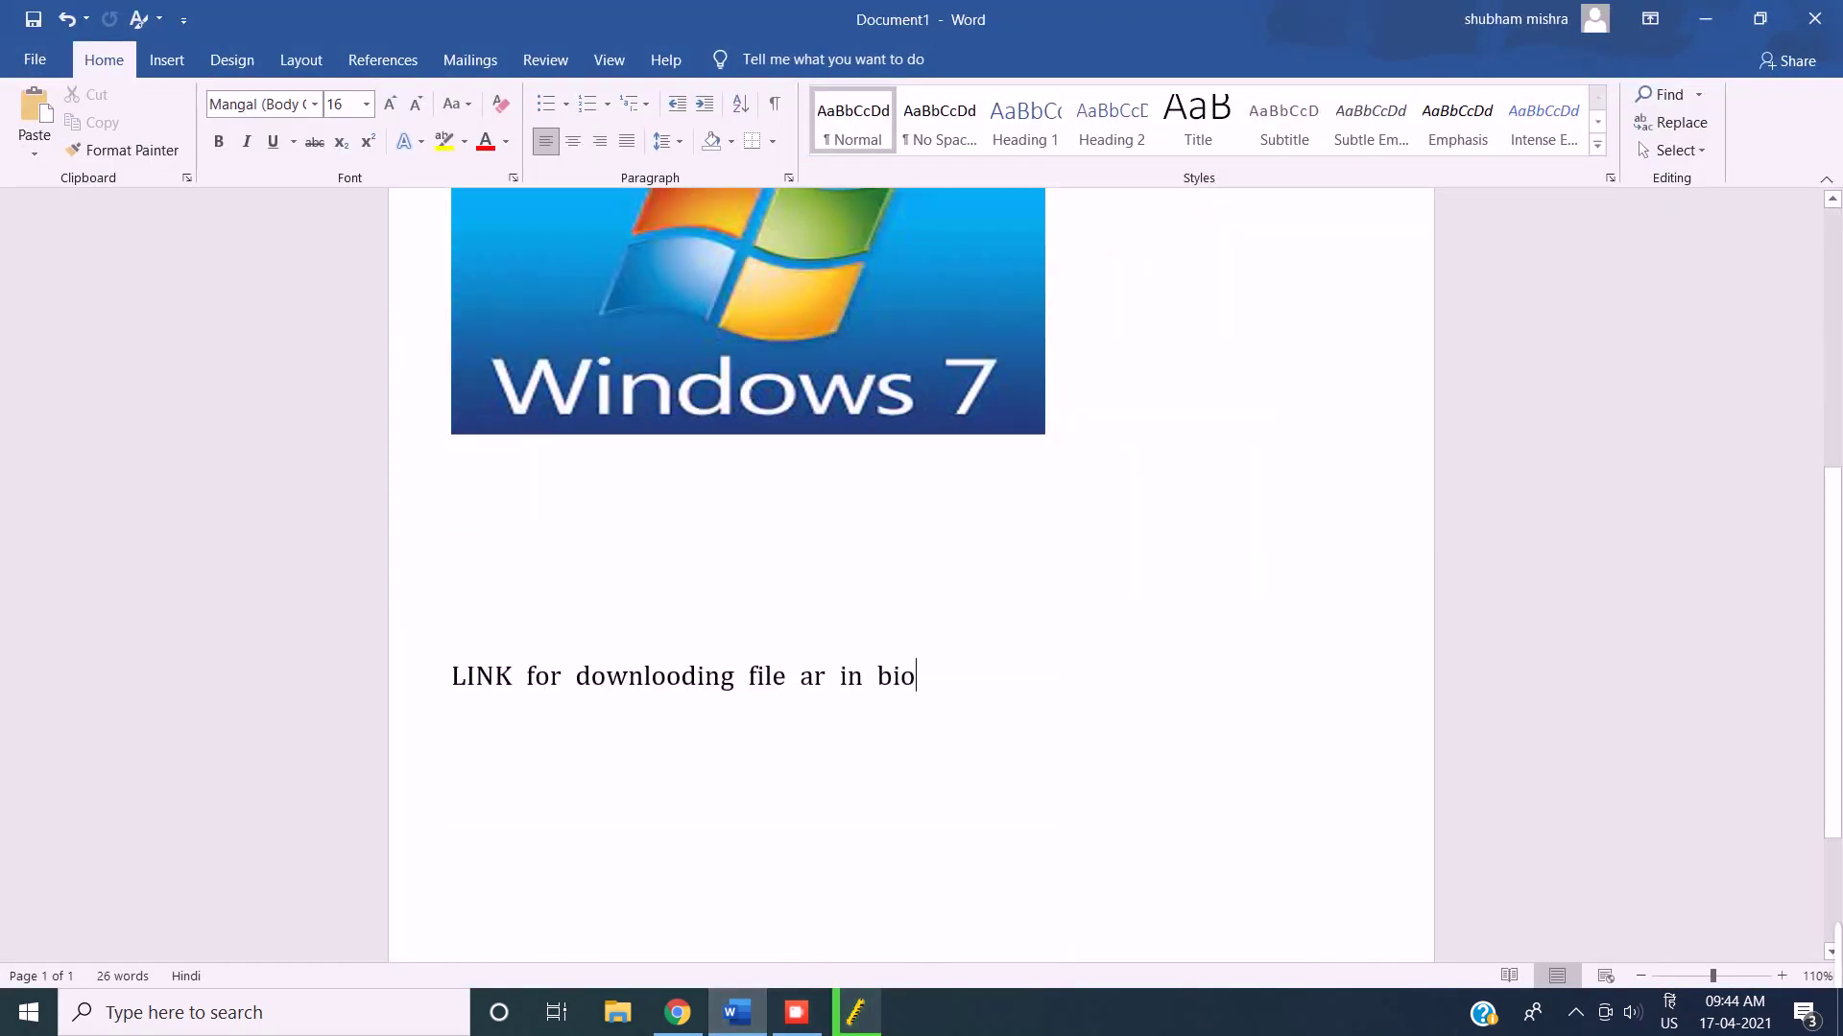
left_click(597, 649)
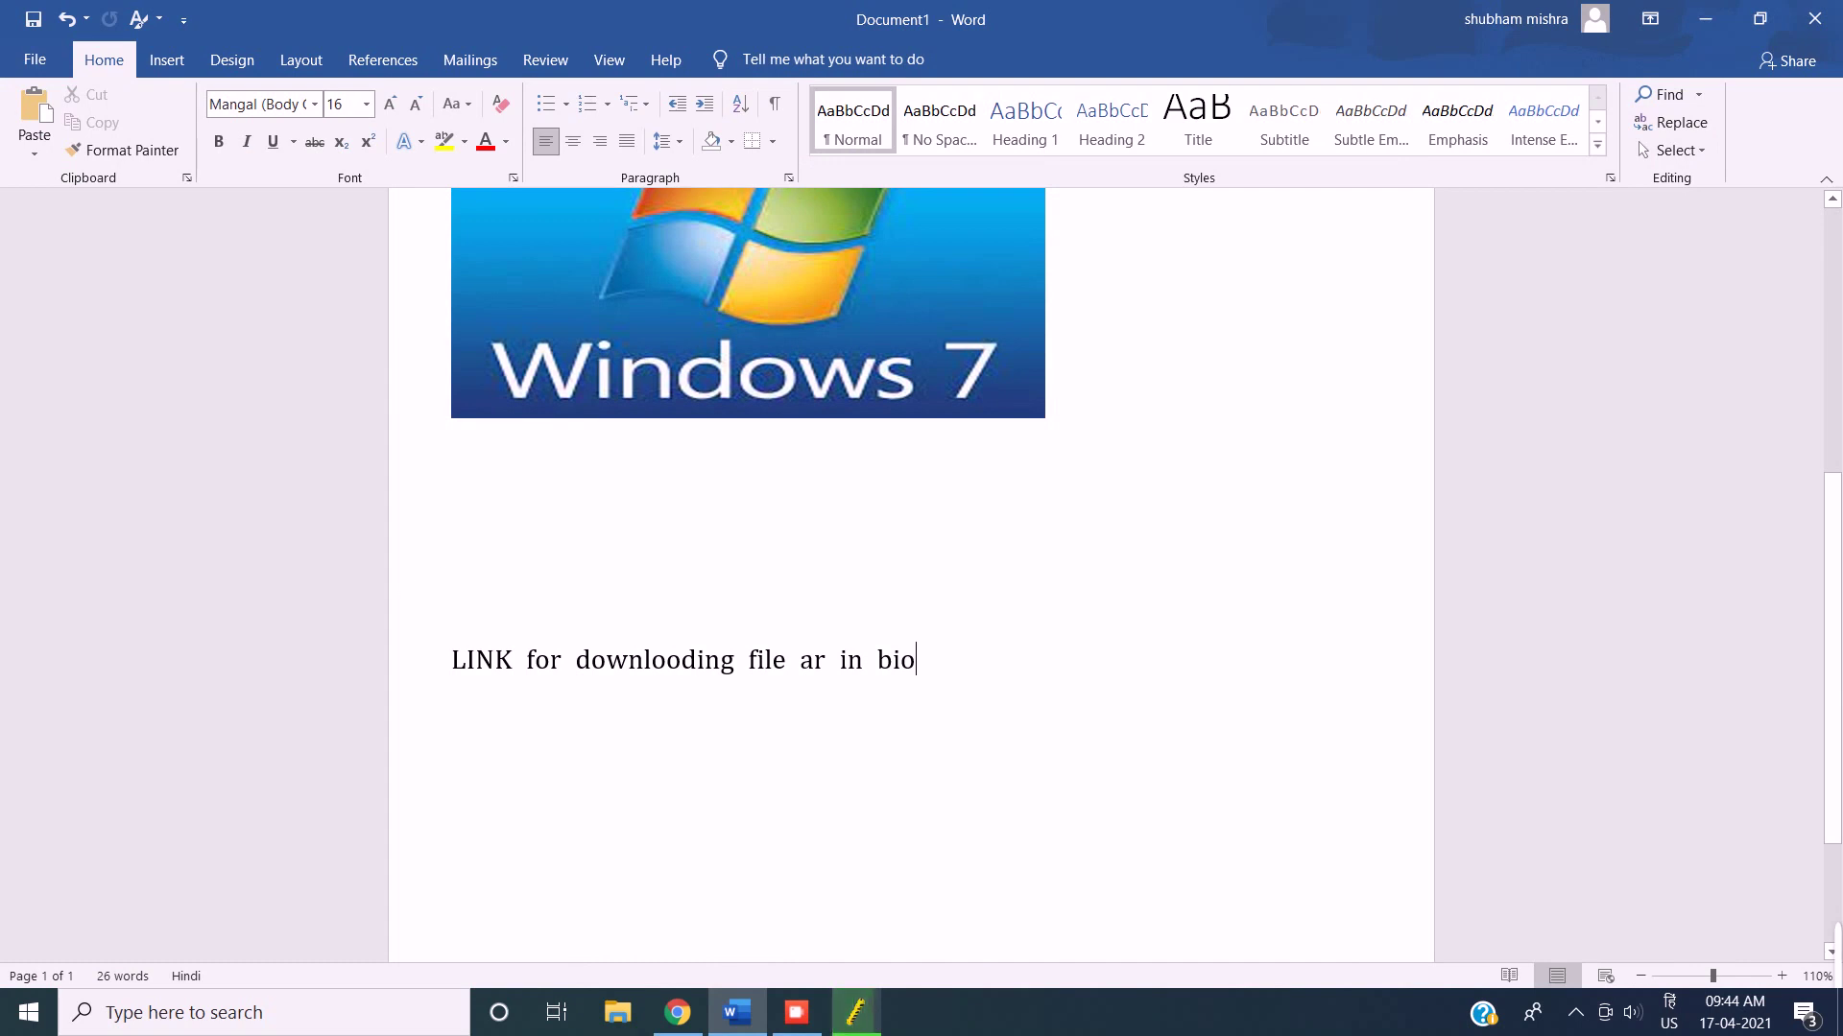
left_click(666, 683)
left_click(947, 661)
left_click(947, 660)
left_click(1705, 19)
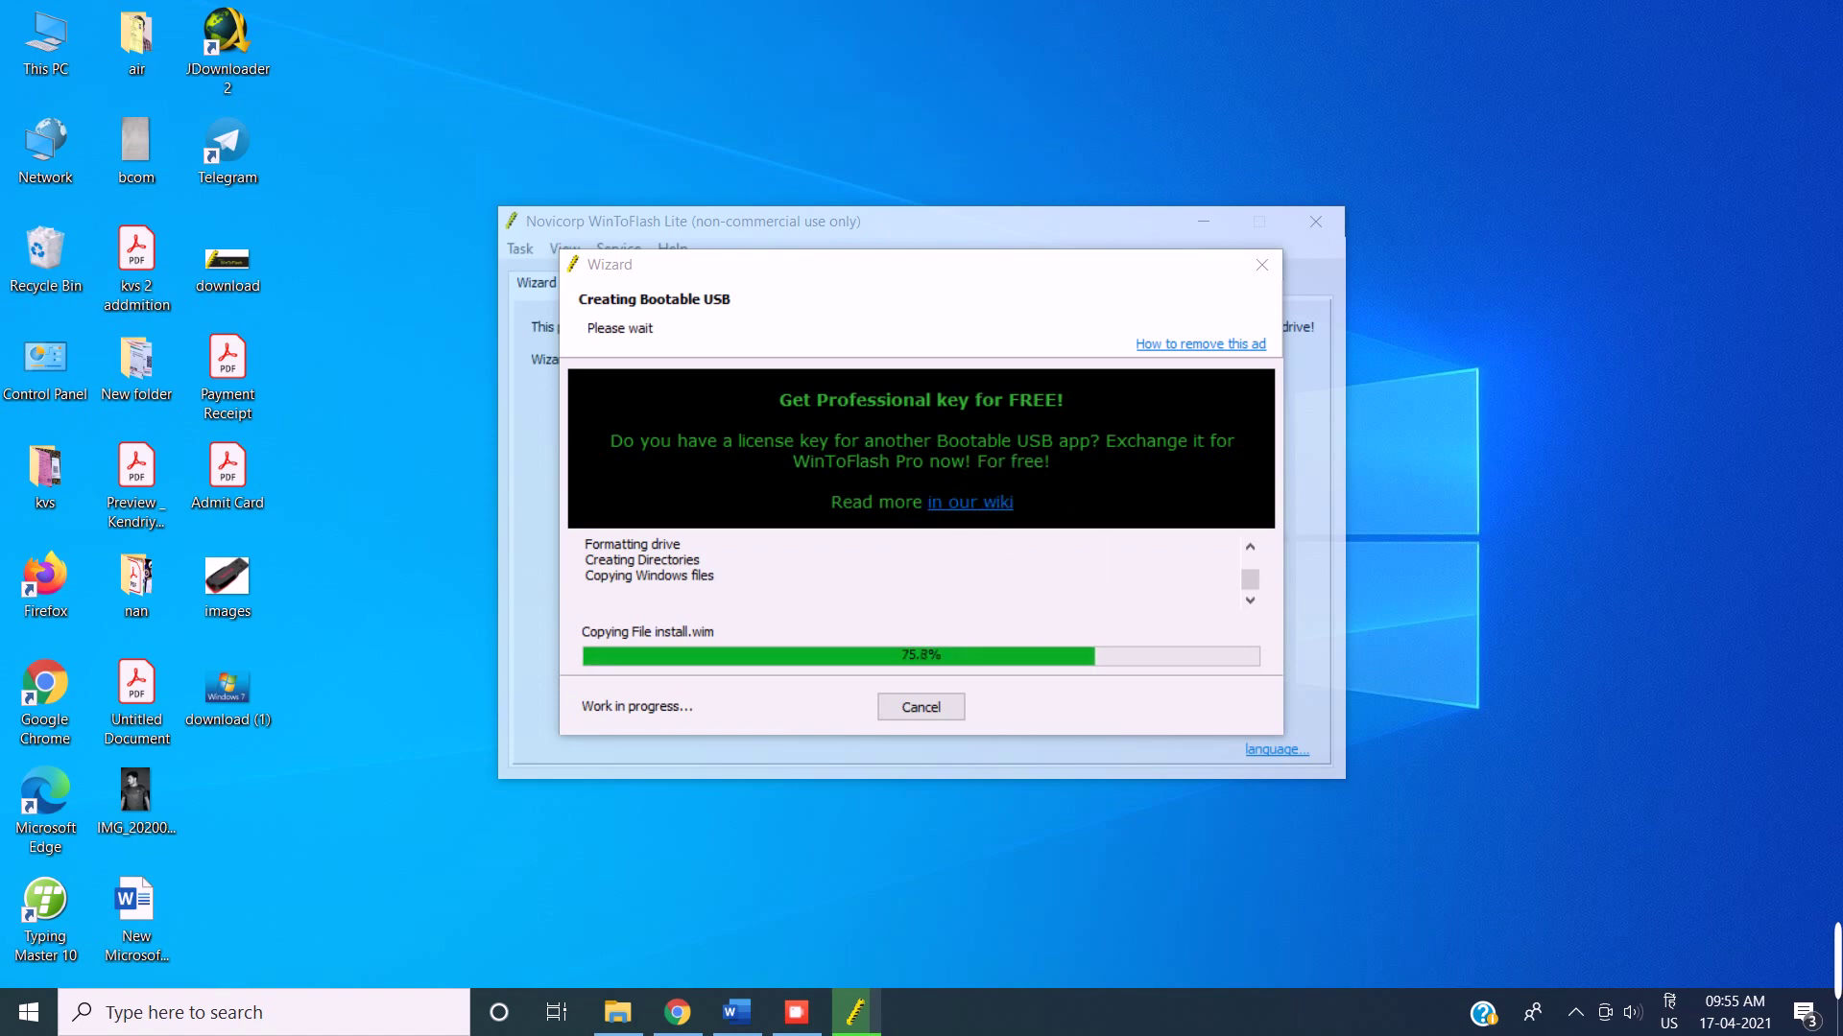
right_click(1622, 268)
left_click(1641, 340)
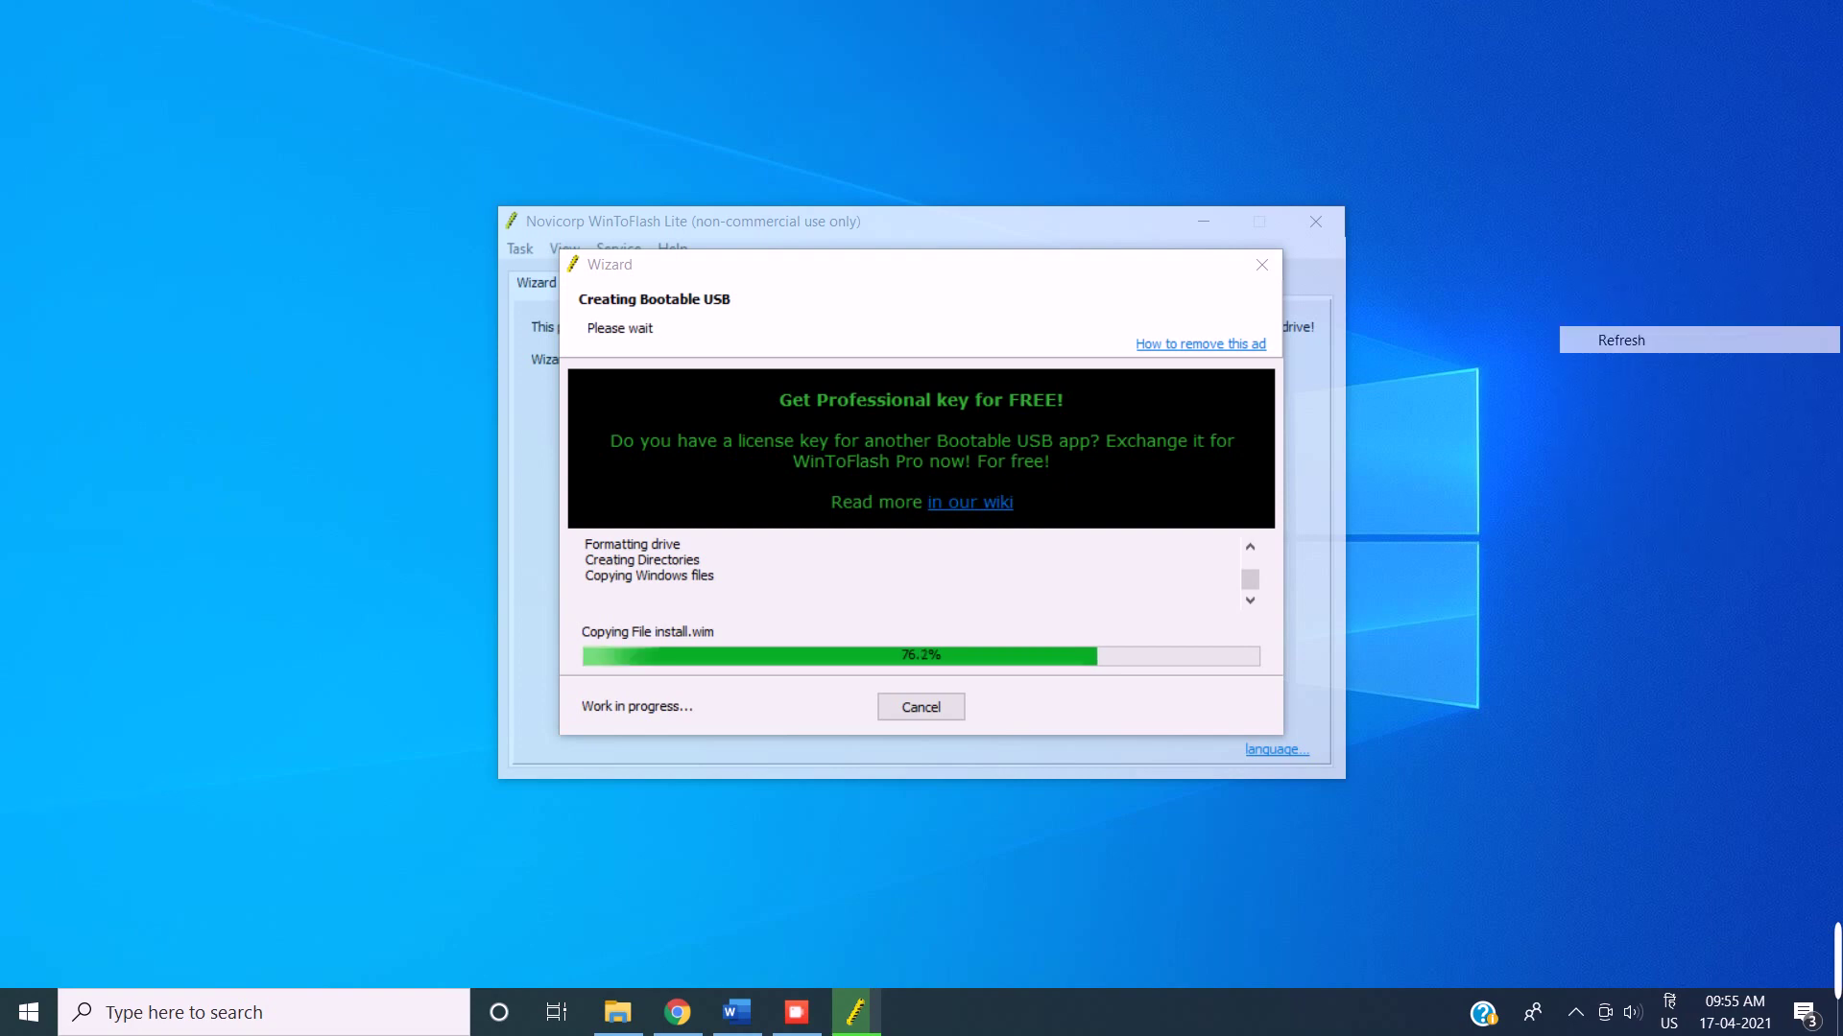
right_click(1557, 333)
left_click(1622, 405)
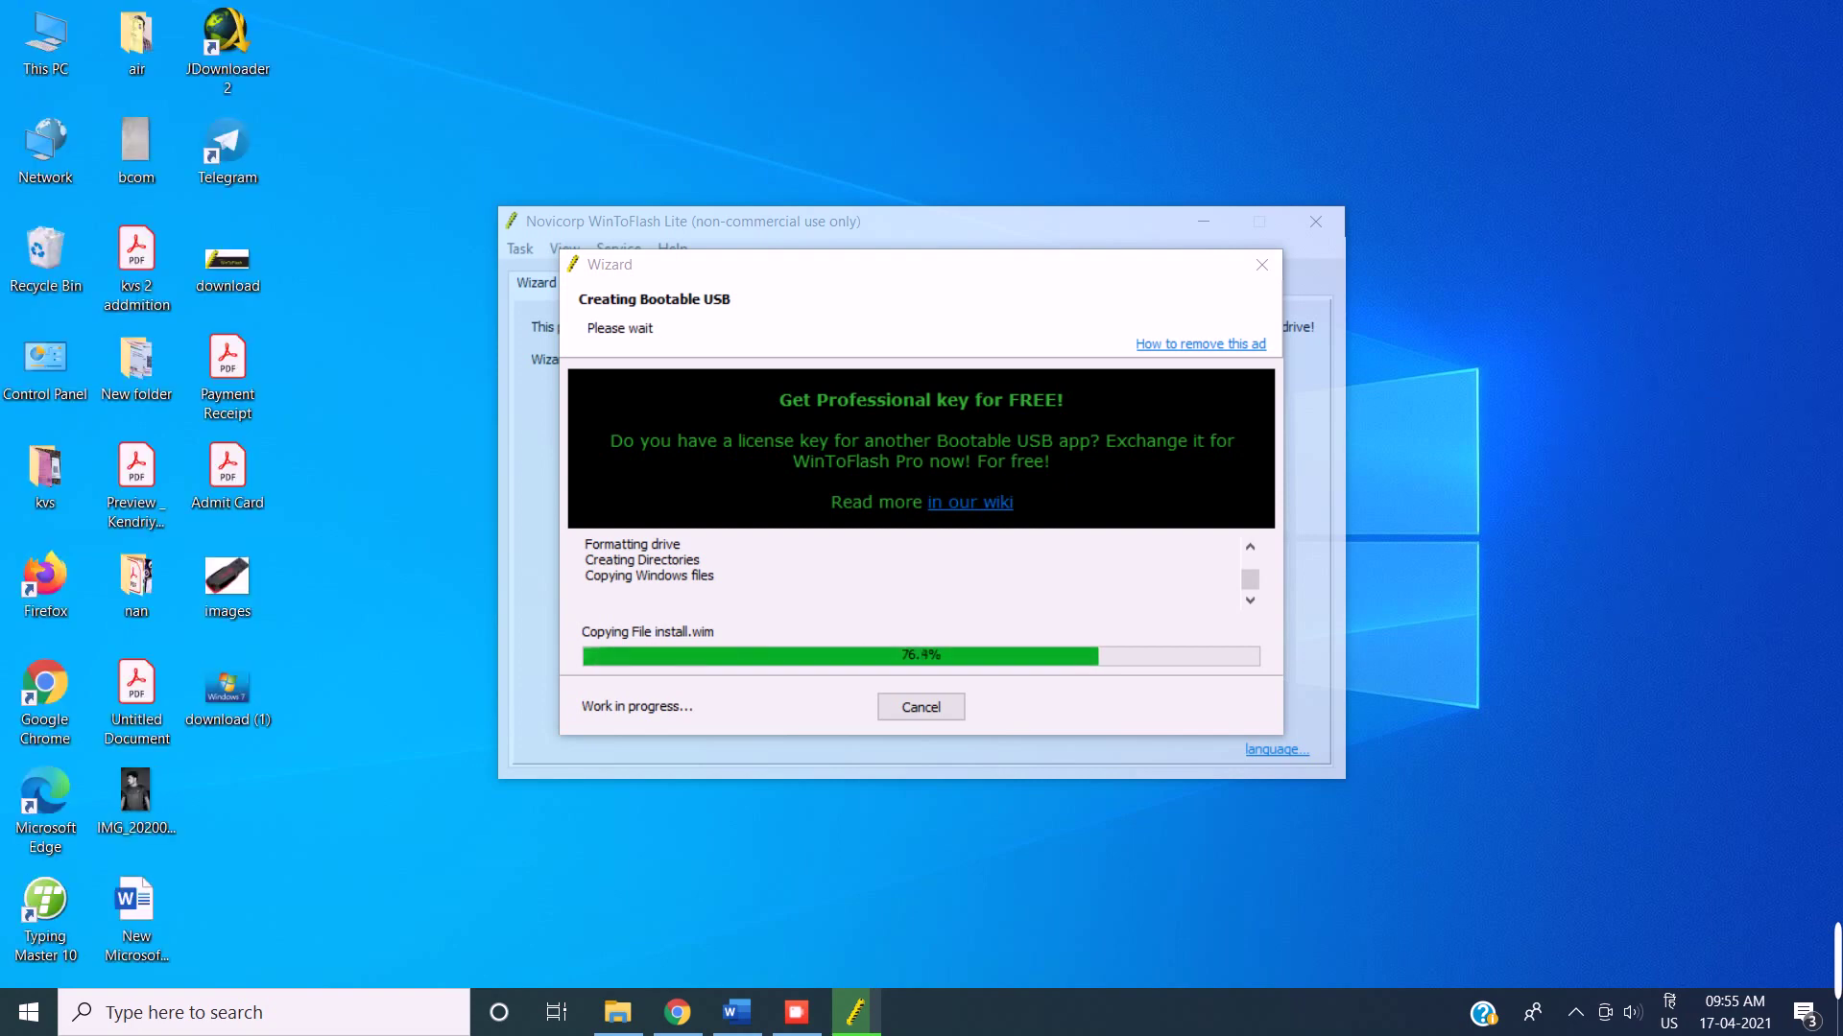
right_click(1557, 405)
left_click(1622, 477)
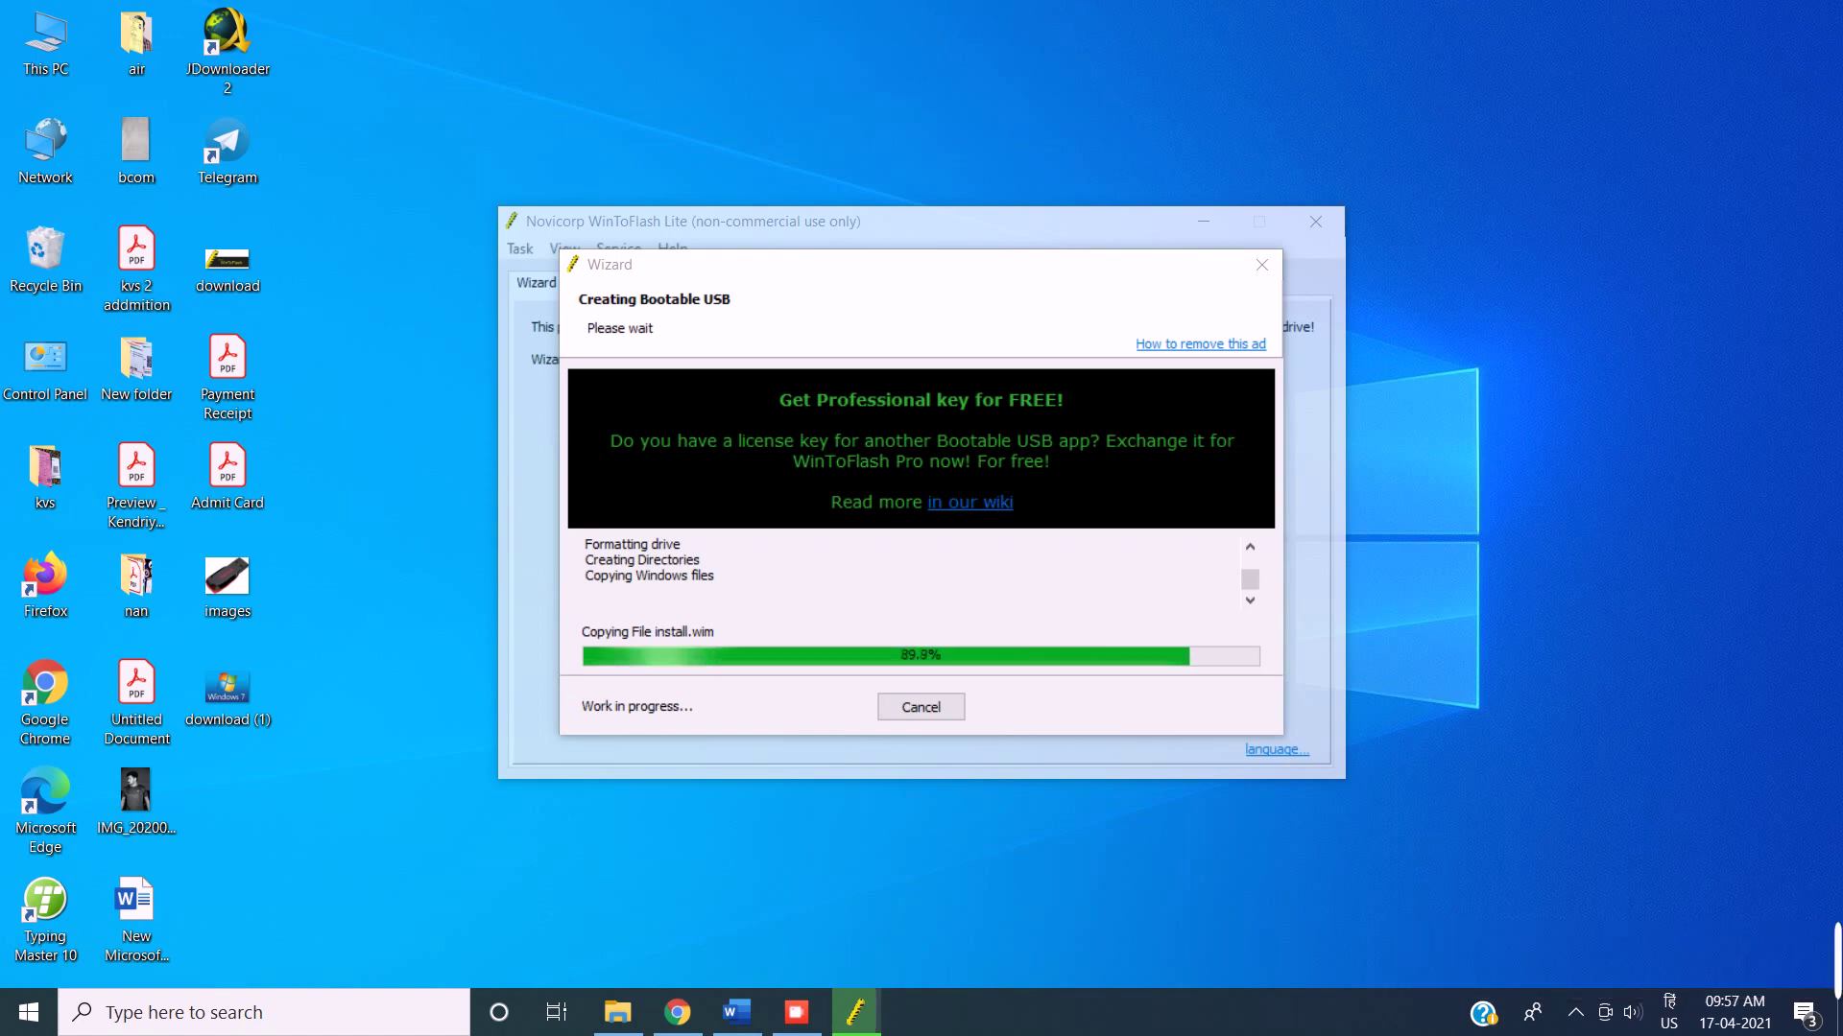
- Switch to the Word document and add the line "CMMNT FOR ALL TYPE OF PROBLEM RELATED PC" below the subscribe message
left_click(736, 1012)
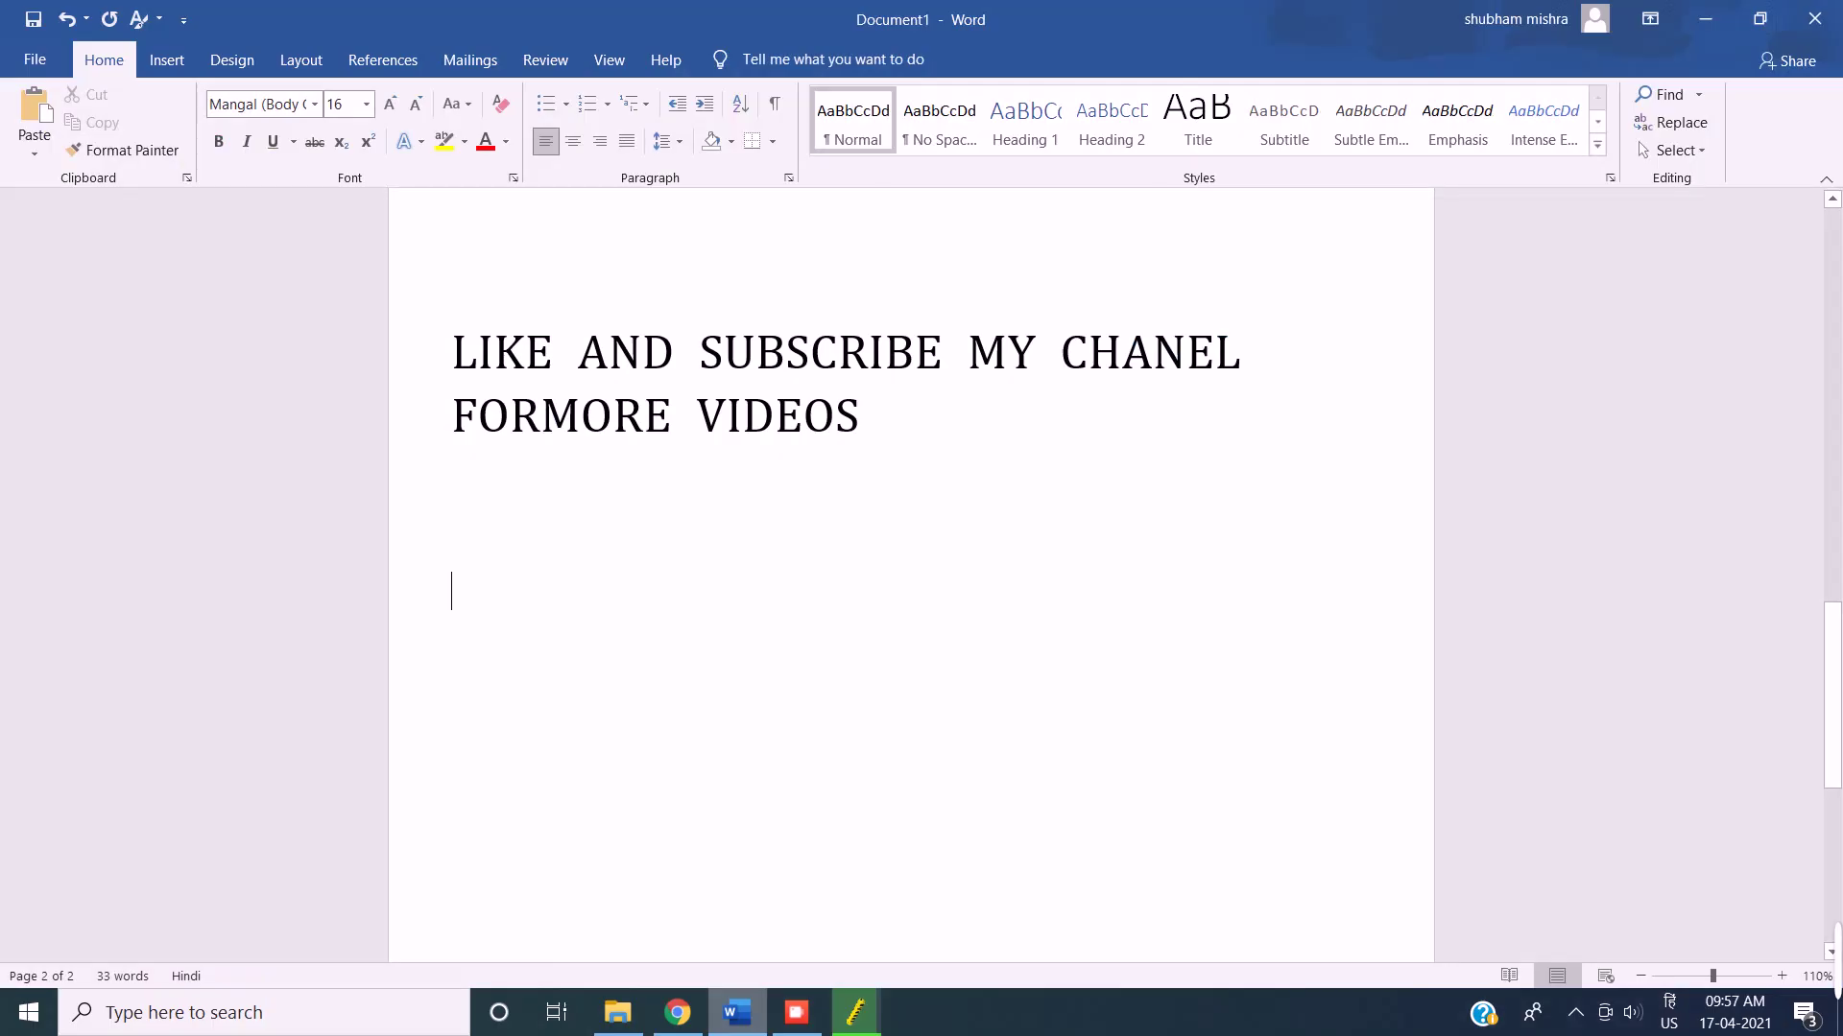
key("ctrl")
key("ctrl")
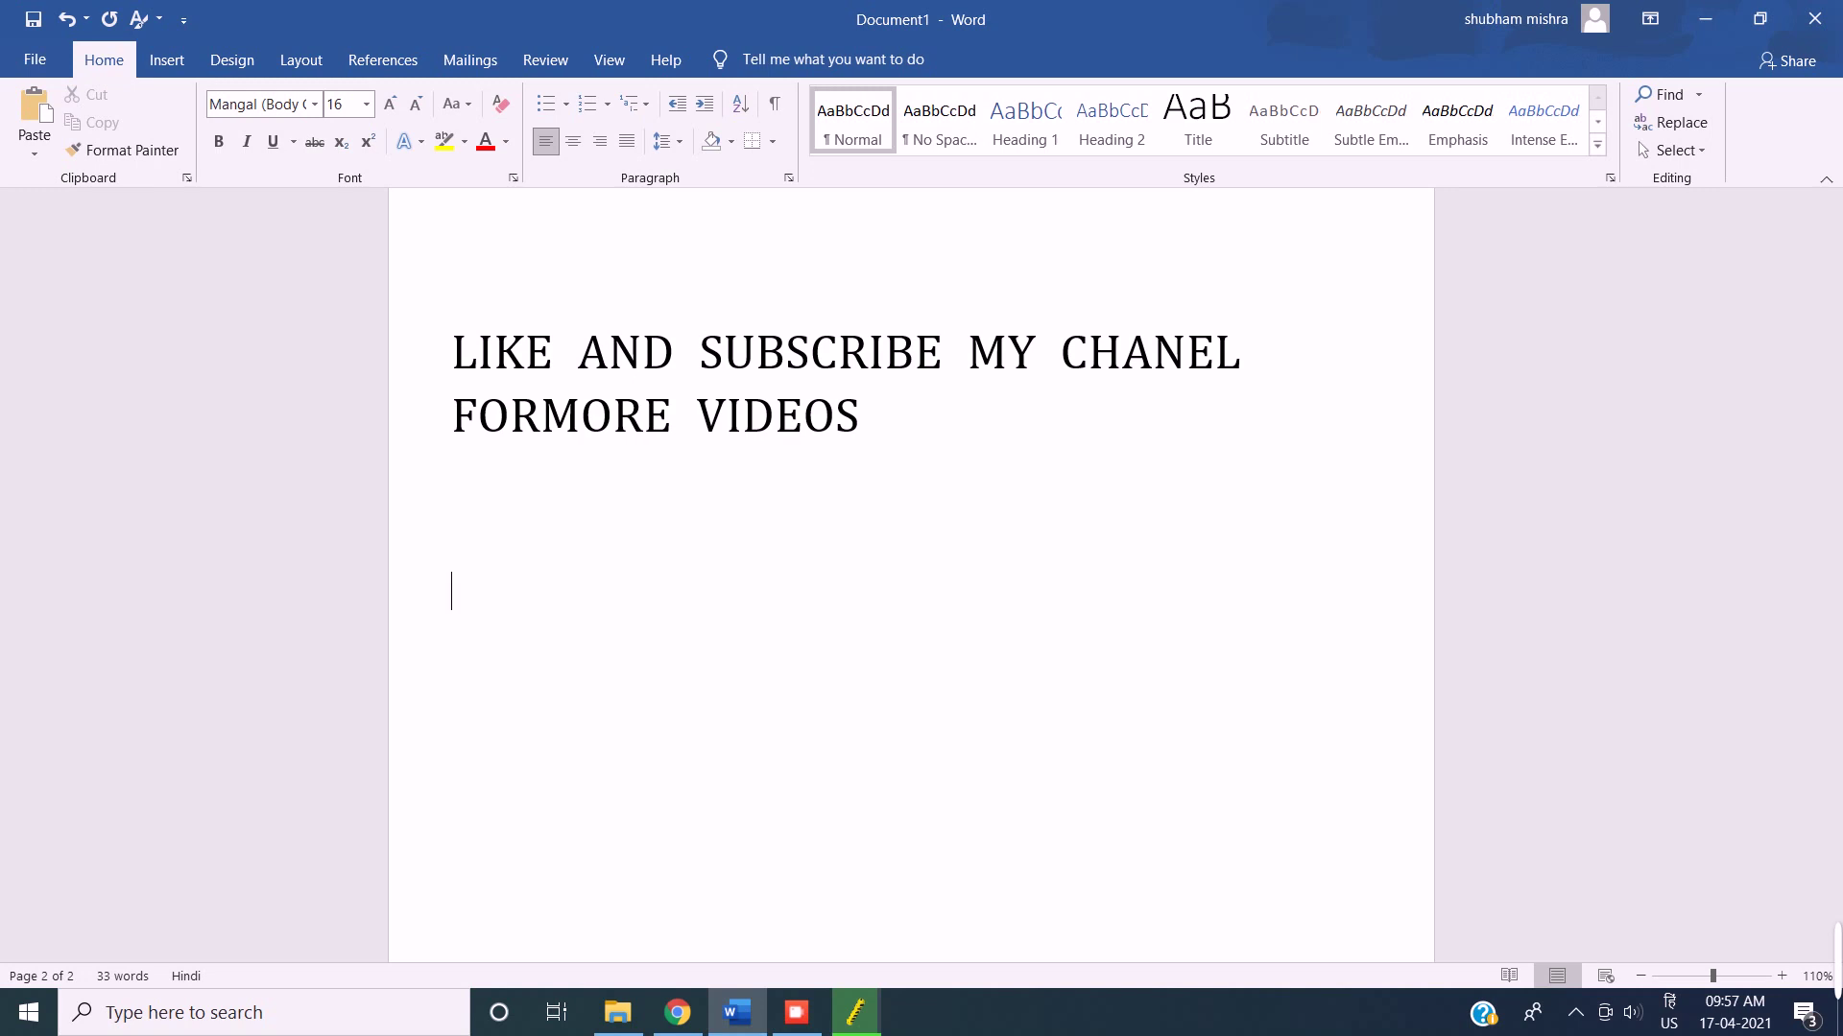
type("XMNT")
key("BackSpace")
key("BackSpace")
key("BackSpace")
key("BackSpace")
key("BackSpace")
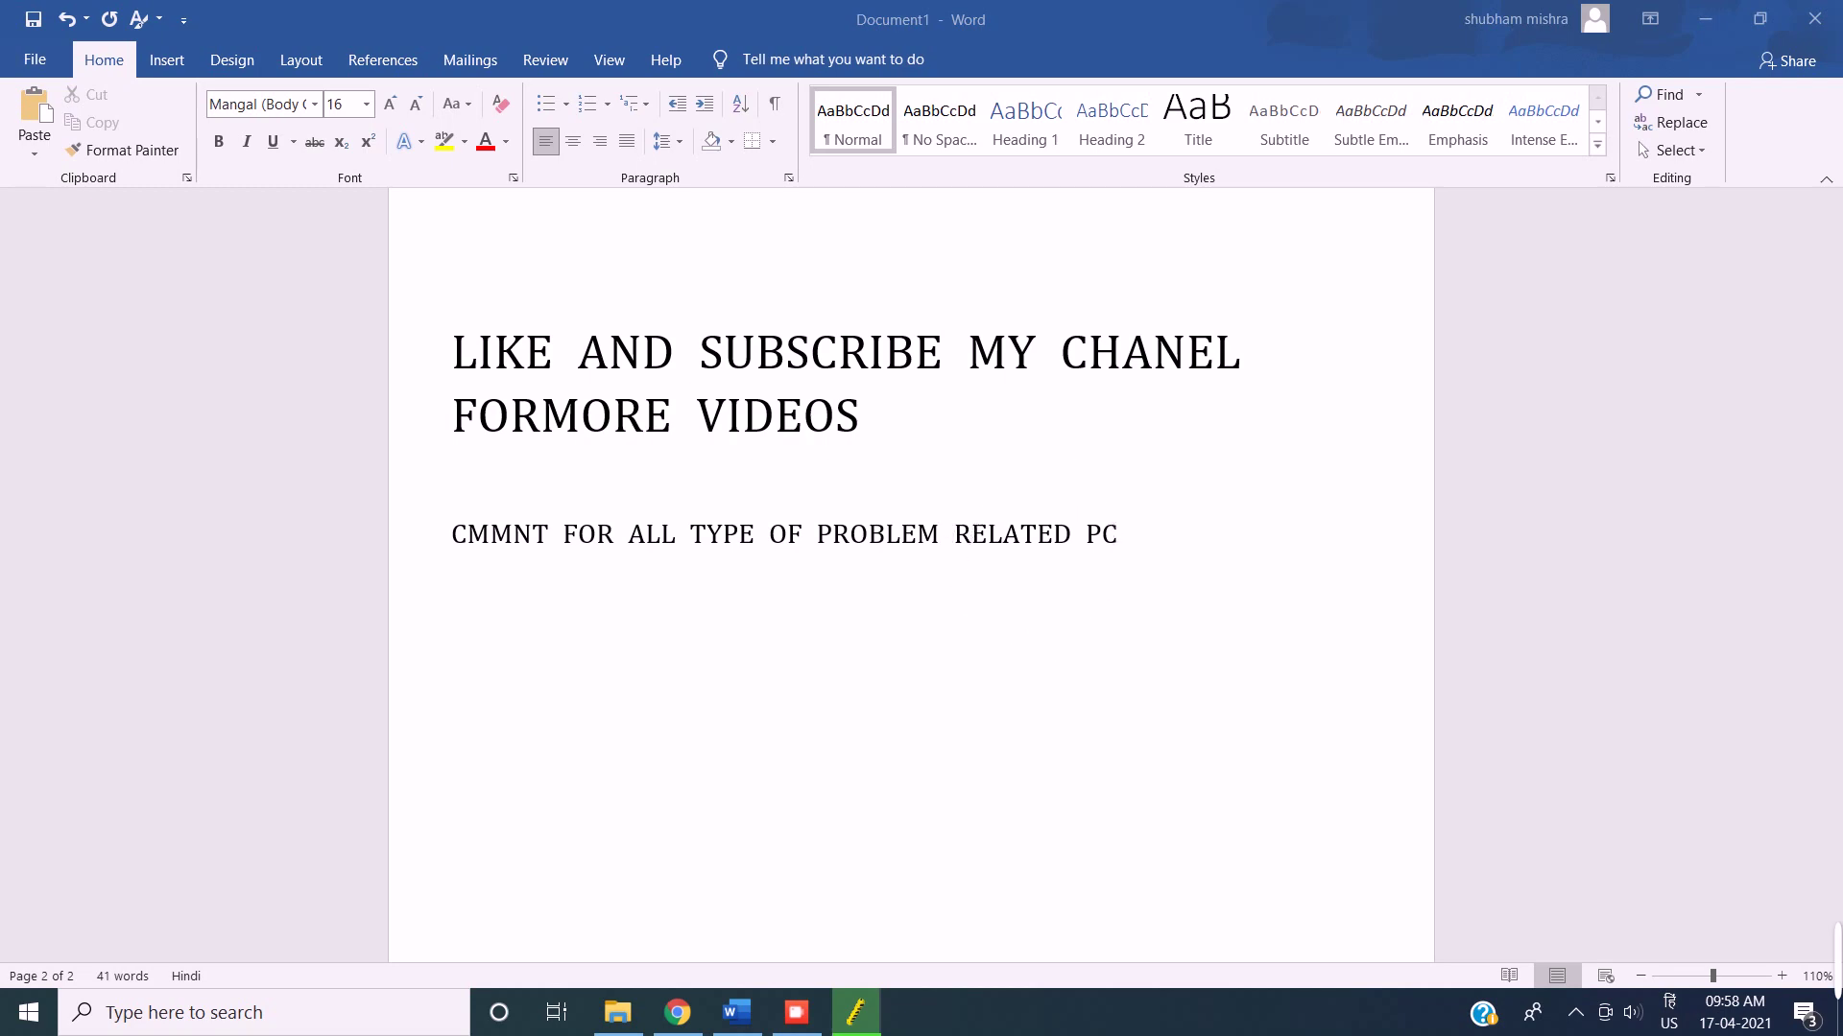
left_click(1045, 550)
- Minimize the document, exit the finished WinToFlash wizard and postpone the license offer
left_click(1705, 19)
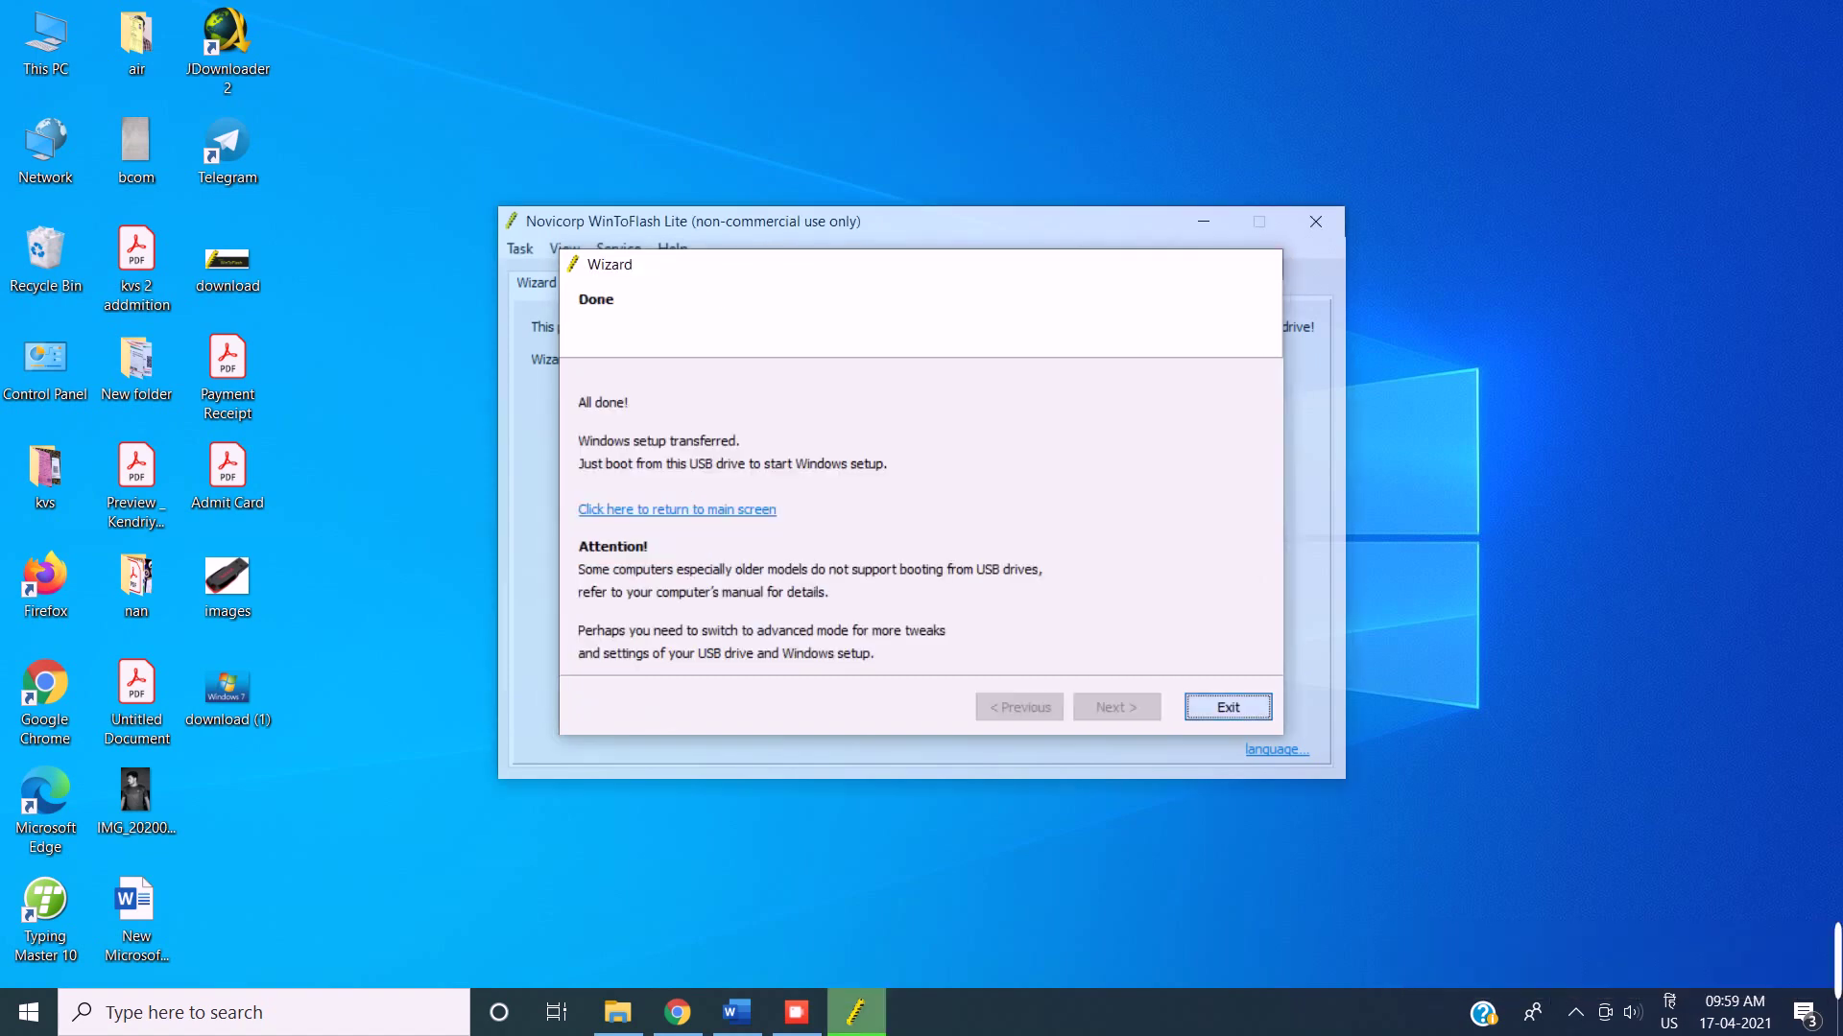
key("Return")
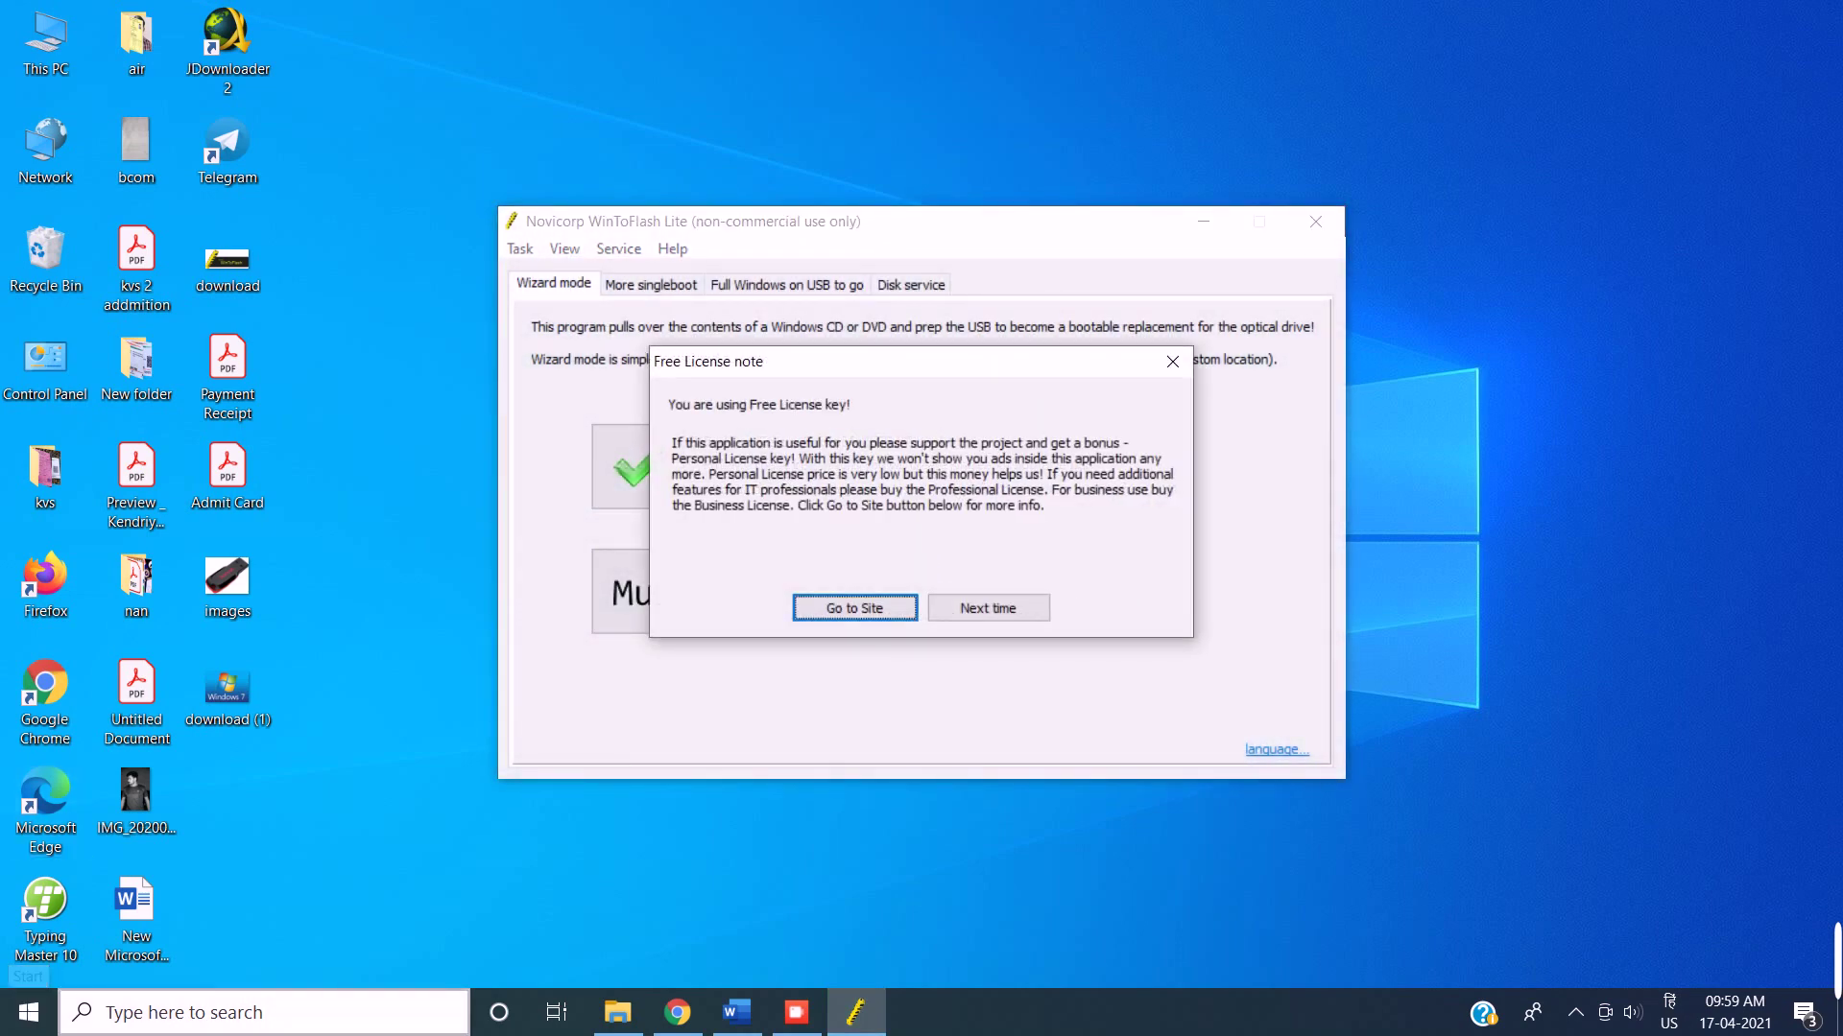
left_click(988, 608)
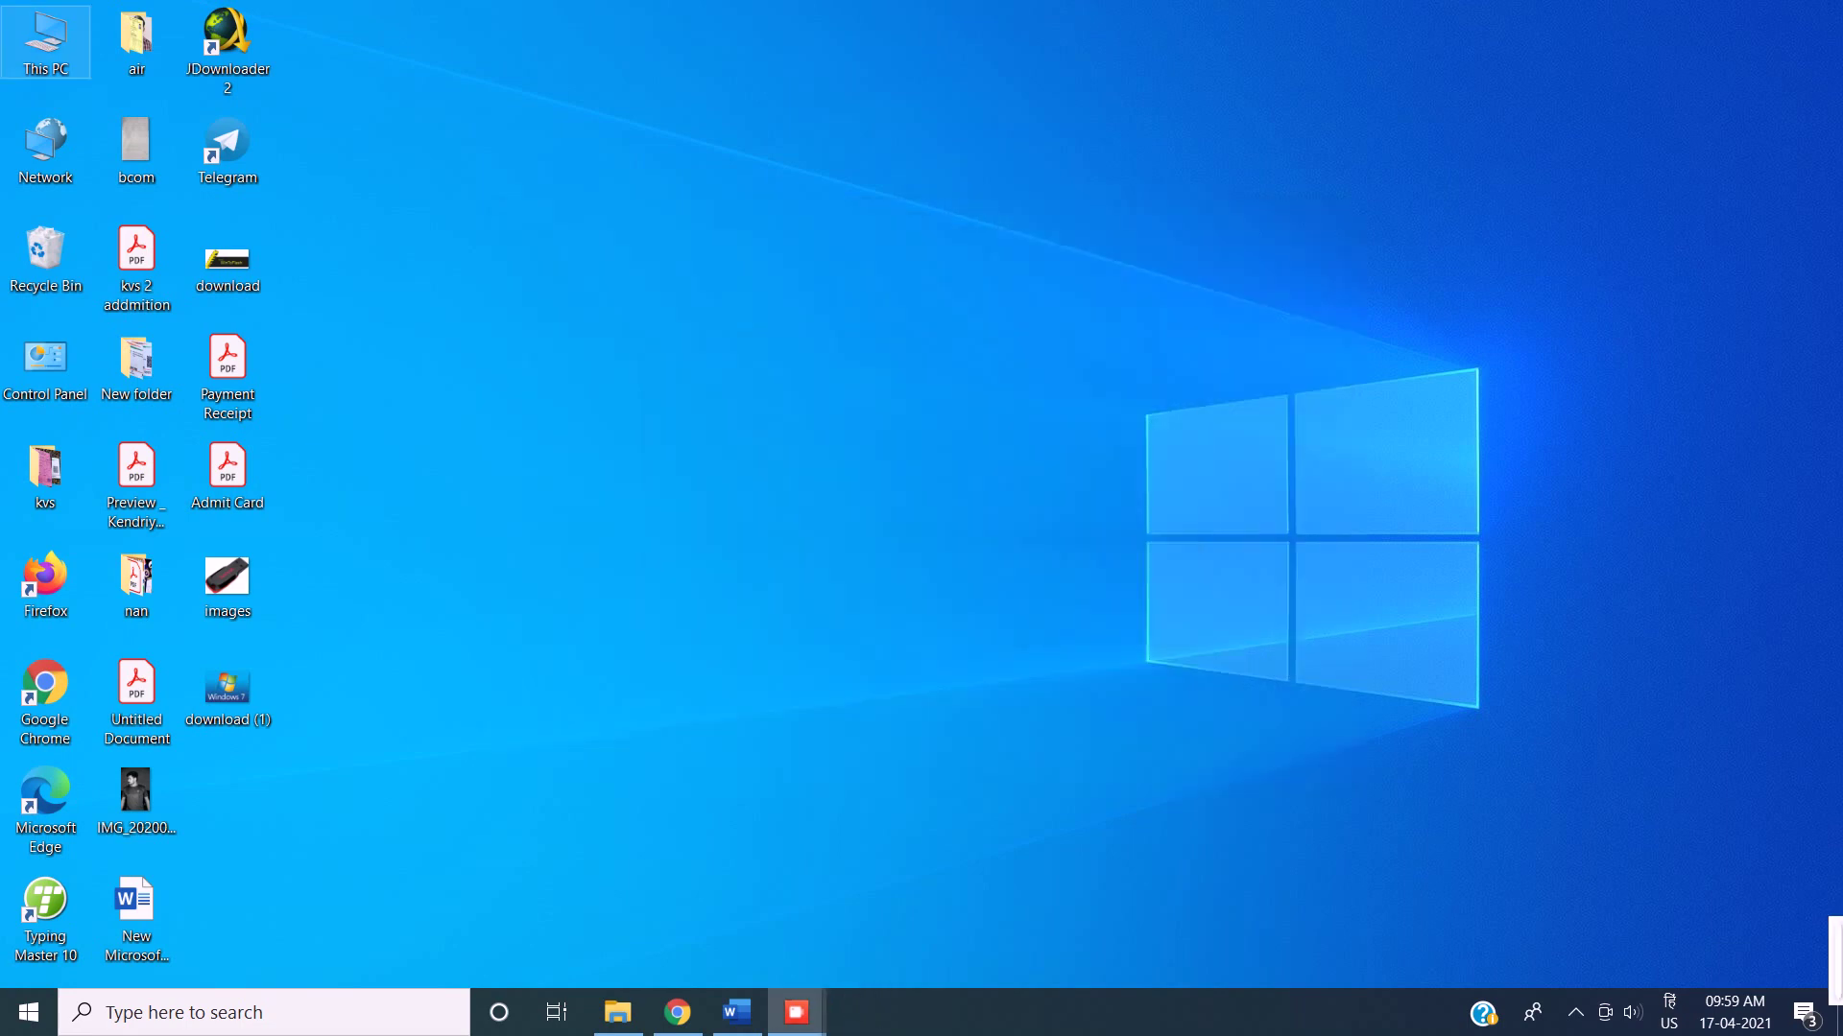
- Open USB Drive (H:) from This PC in a maximized window to examine the transferred Windows setup files
key("super+e")
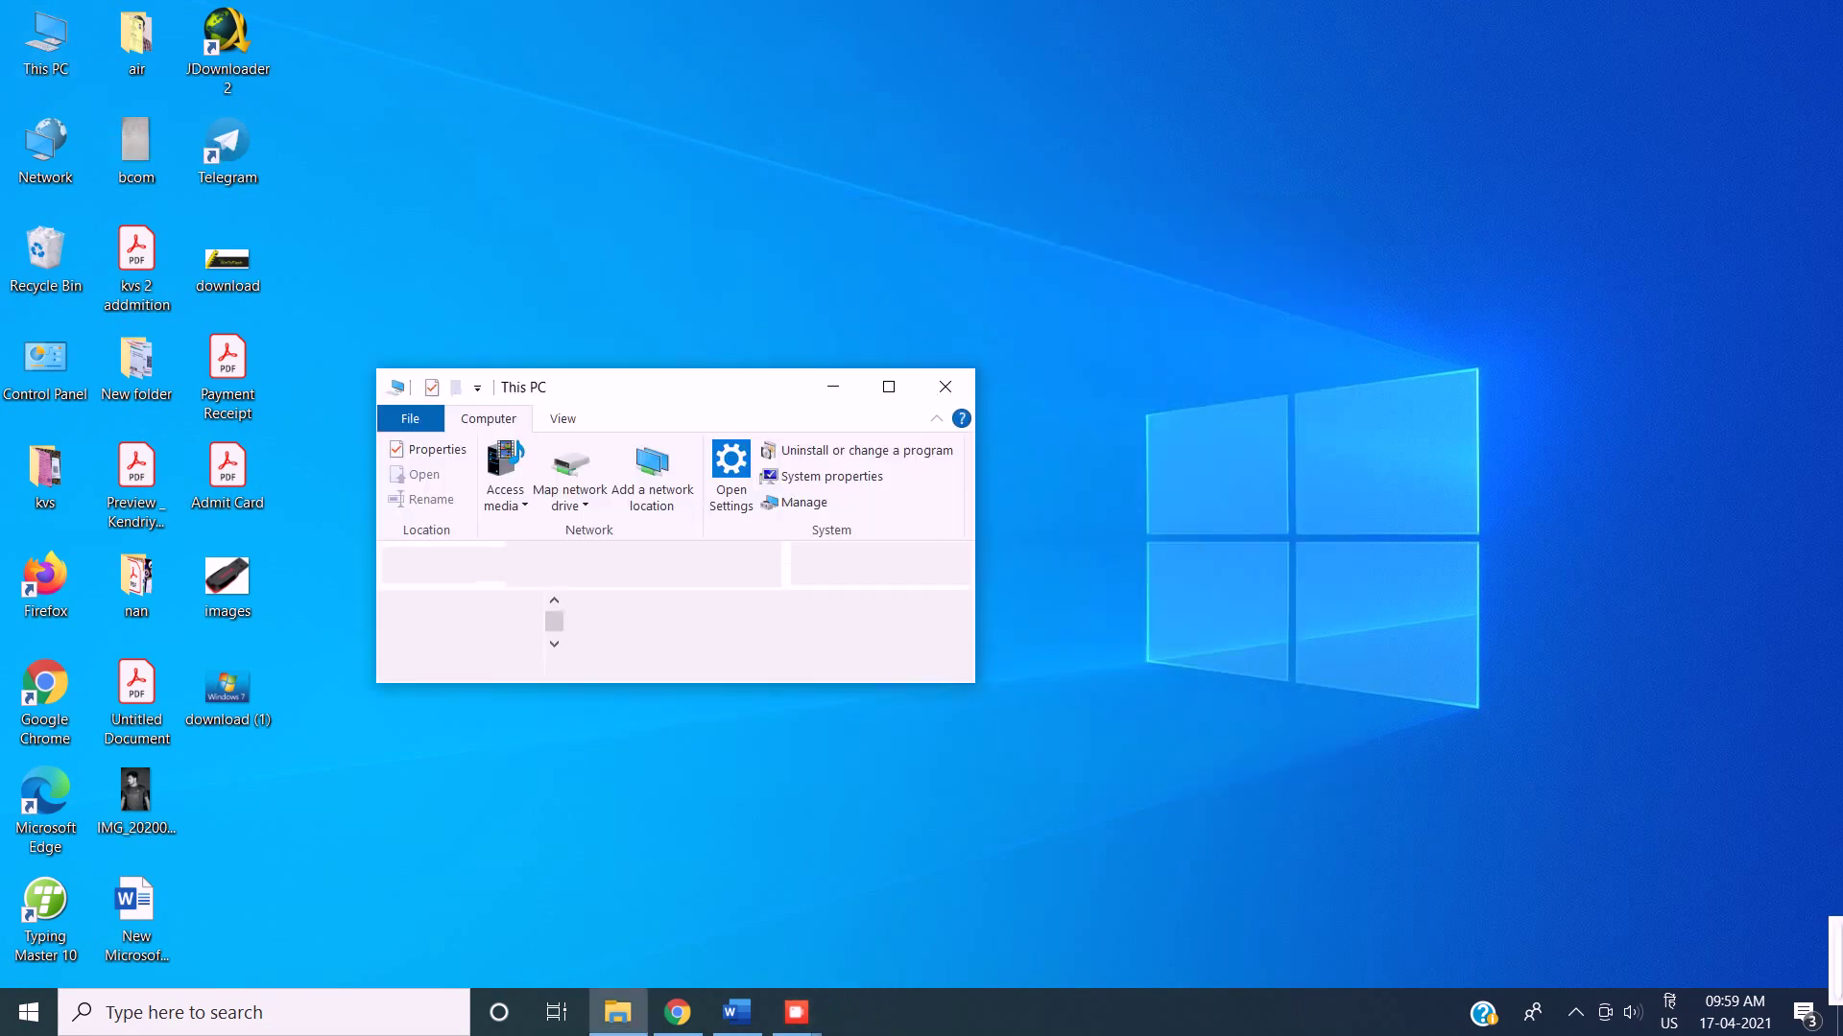
left_click(889, 386)
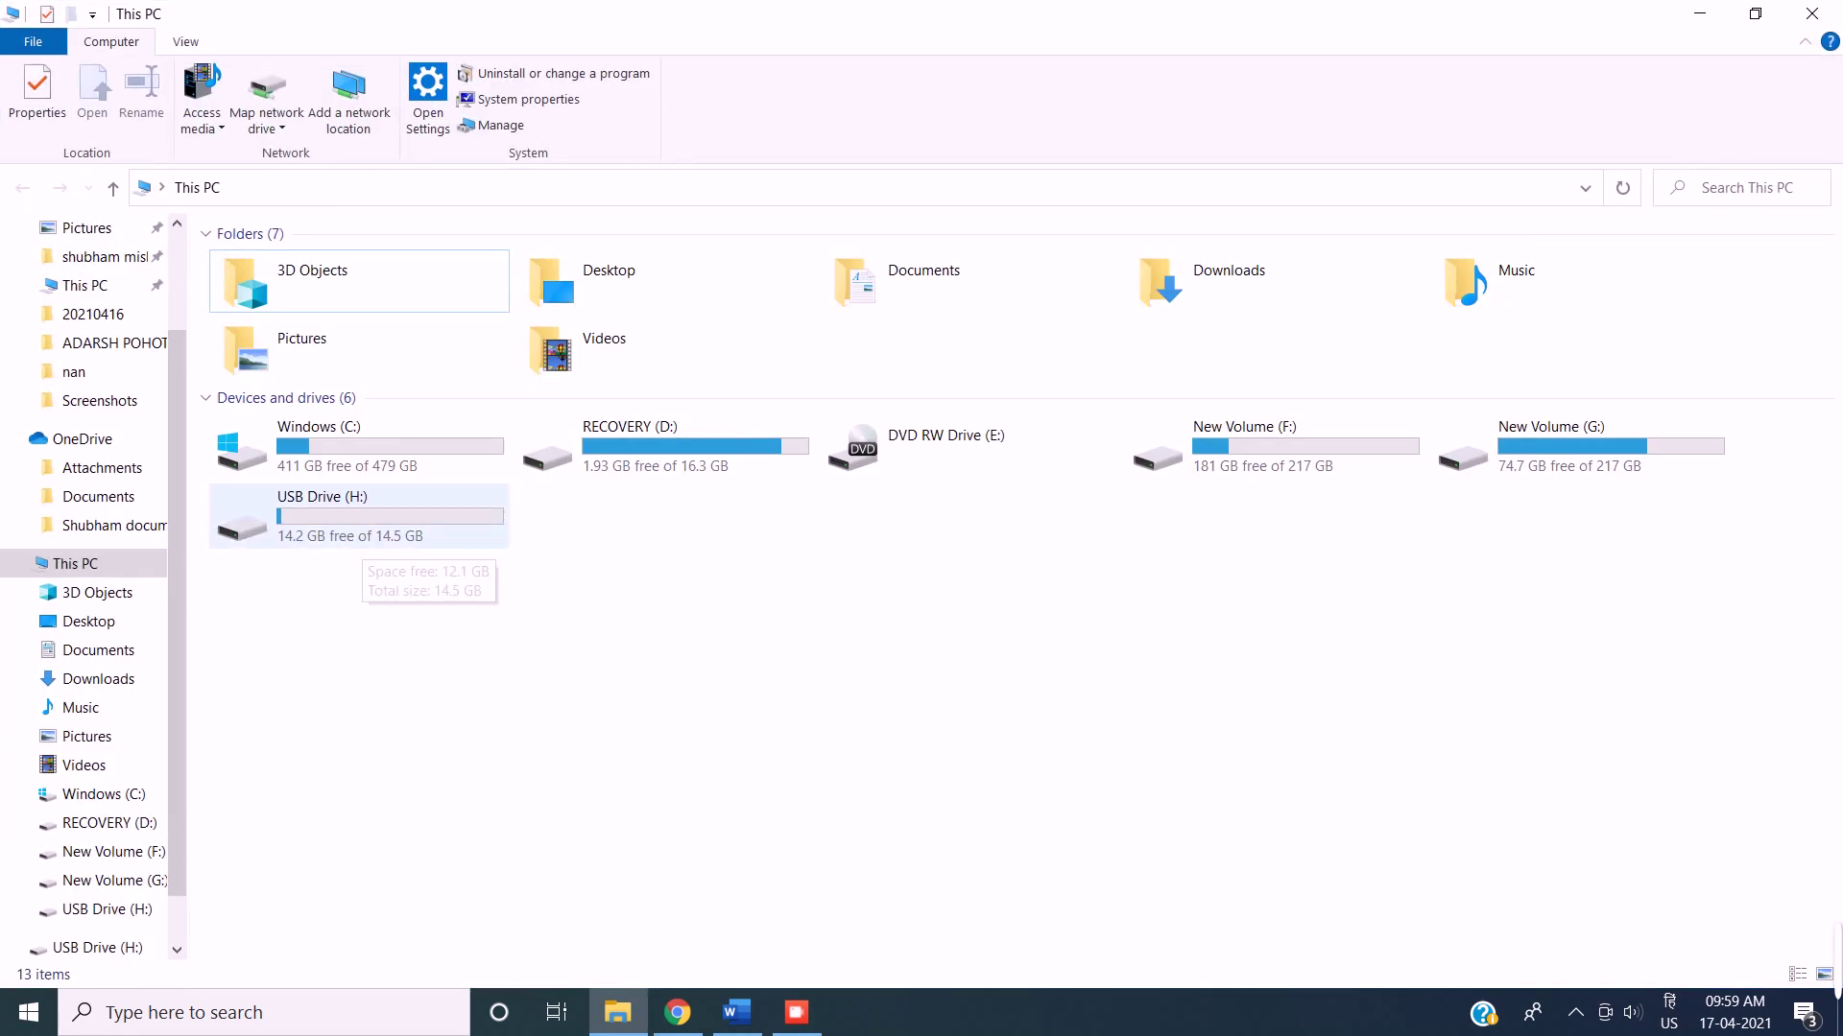
double_click(360, 538)
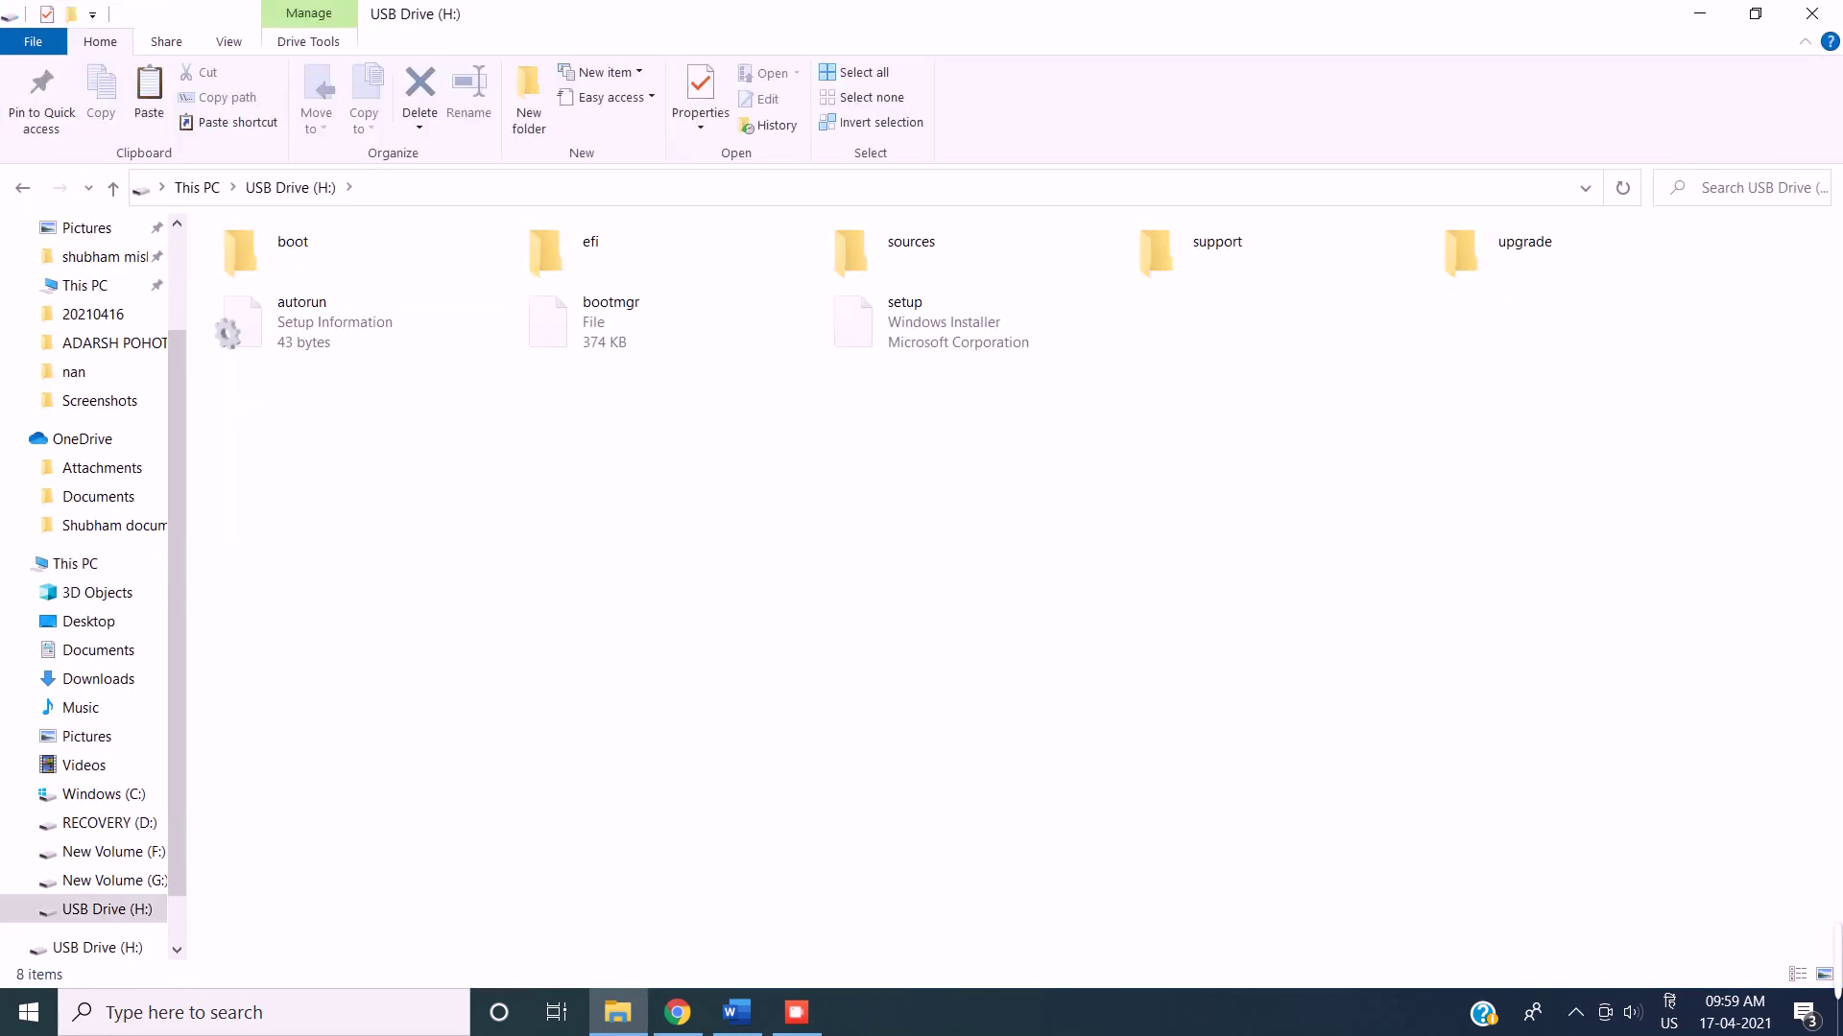
- Go back to This PC, reopen USB Drive (H:) and run its setup file to test the Windows 7 installer
left_click(717, 587)
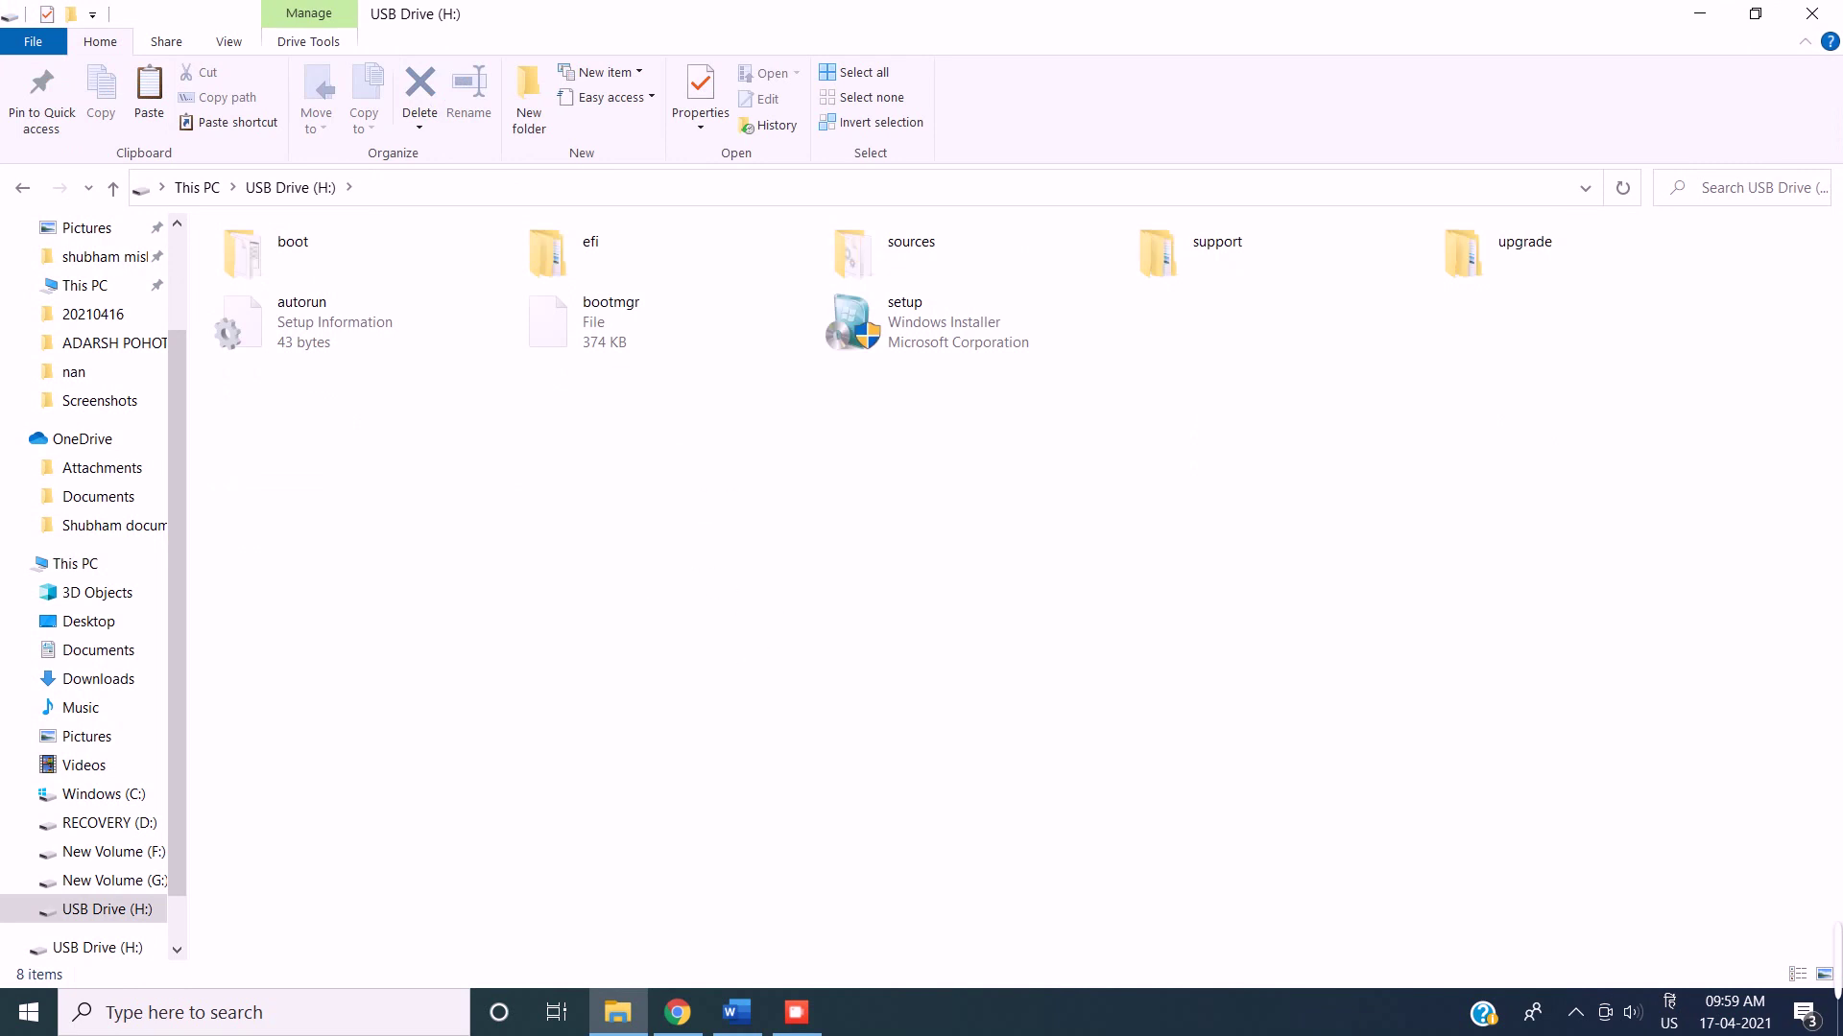
key("alt+Left")
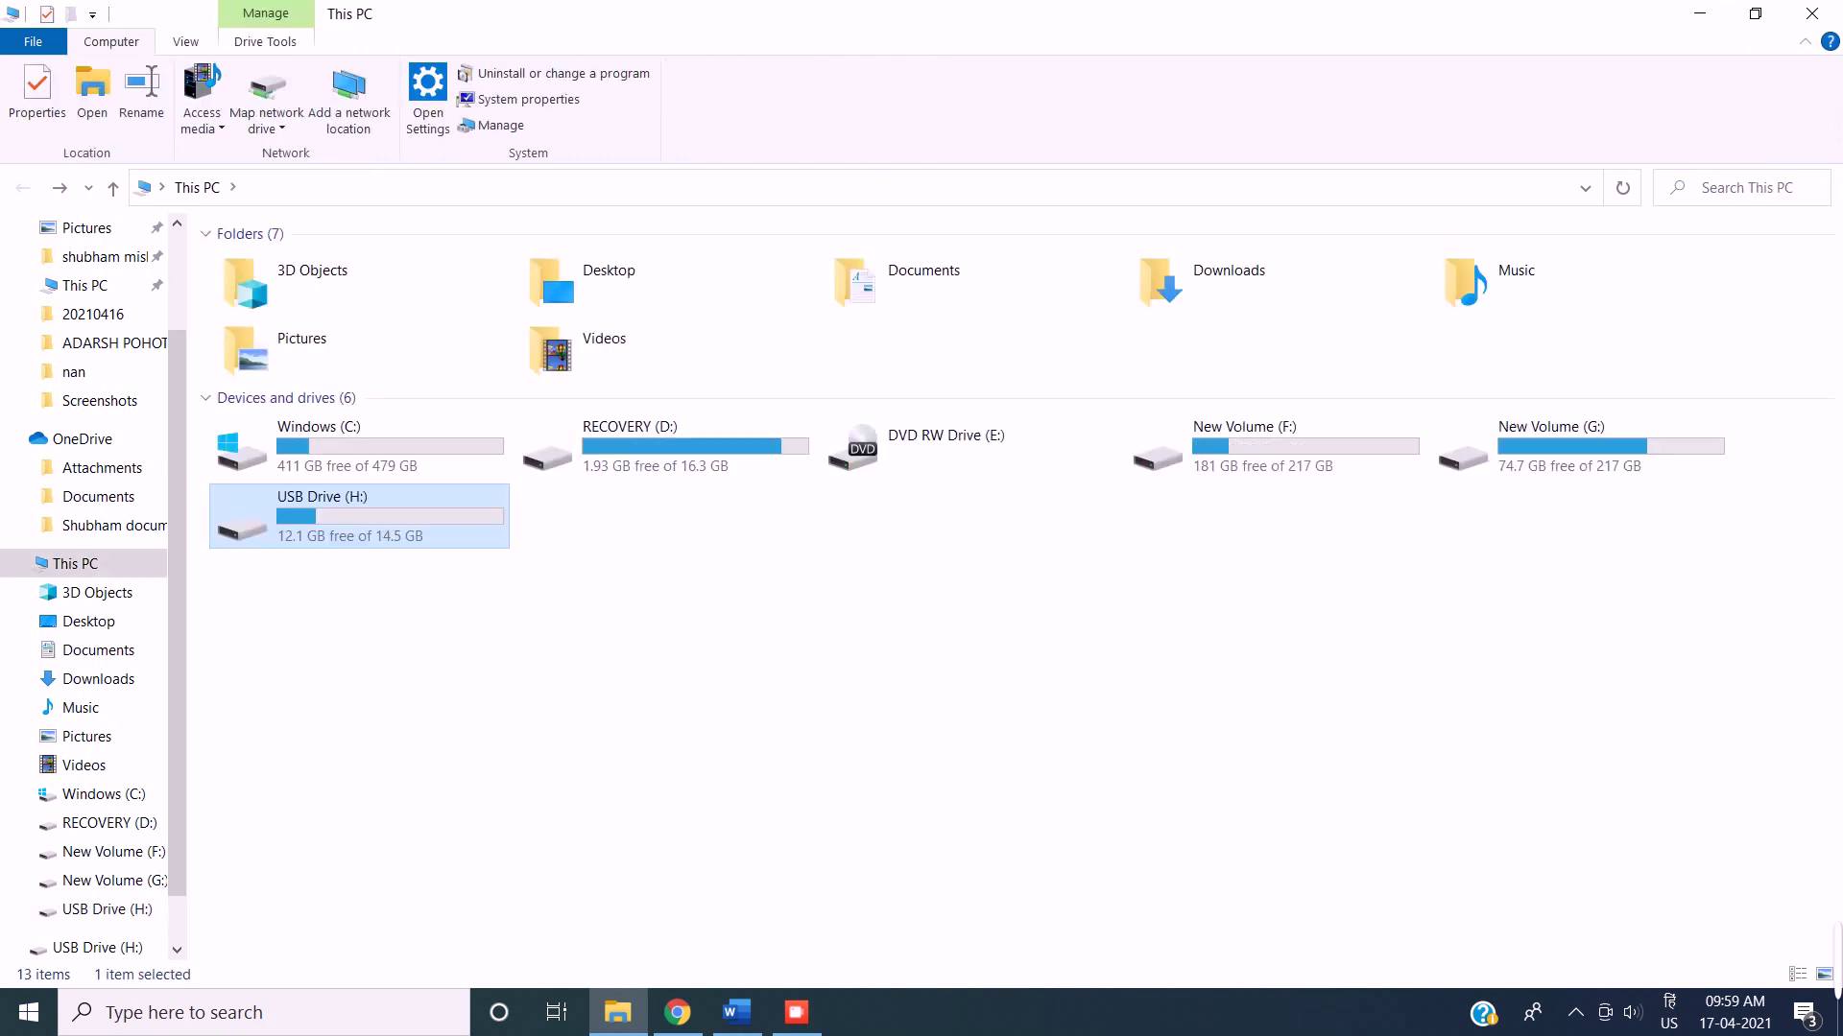
double_click(360, 518)
left_click(969, 323)
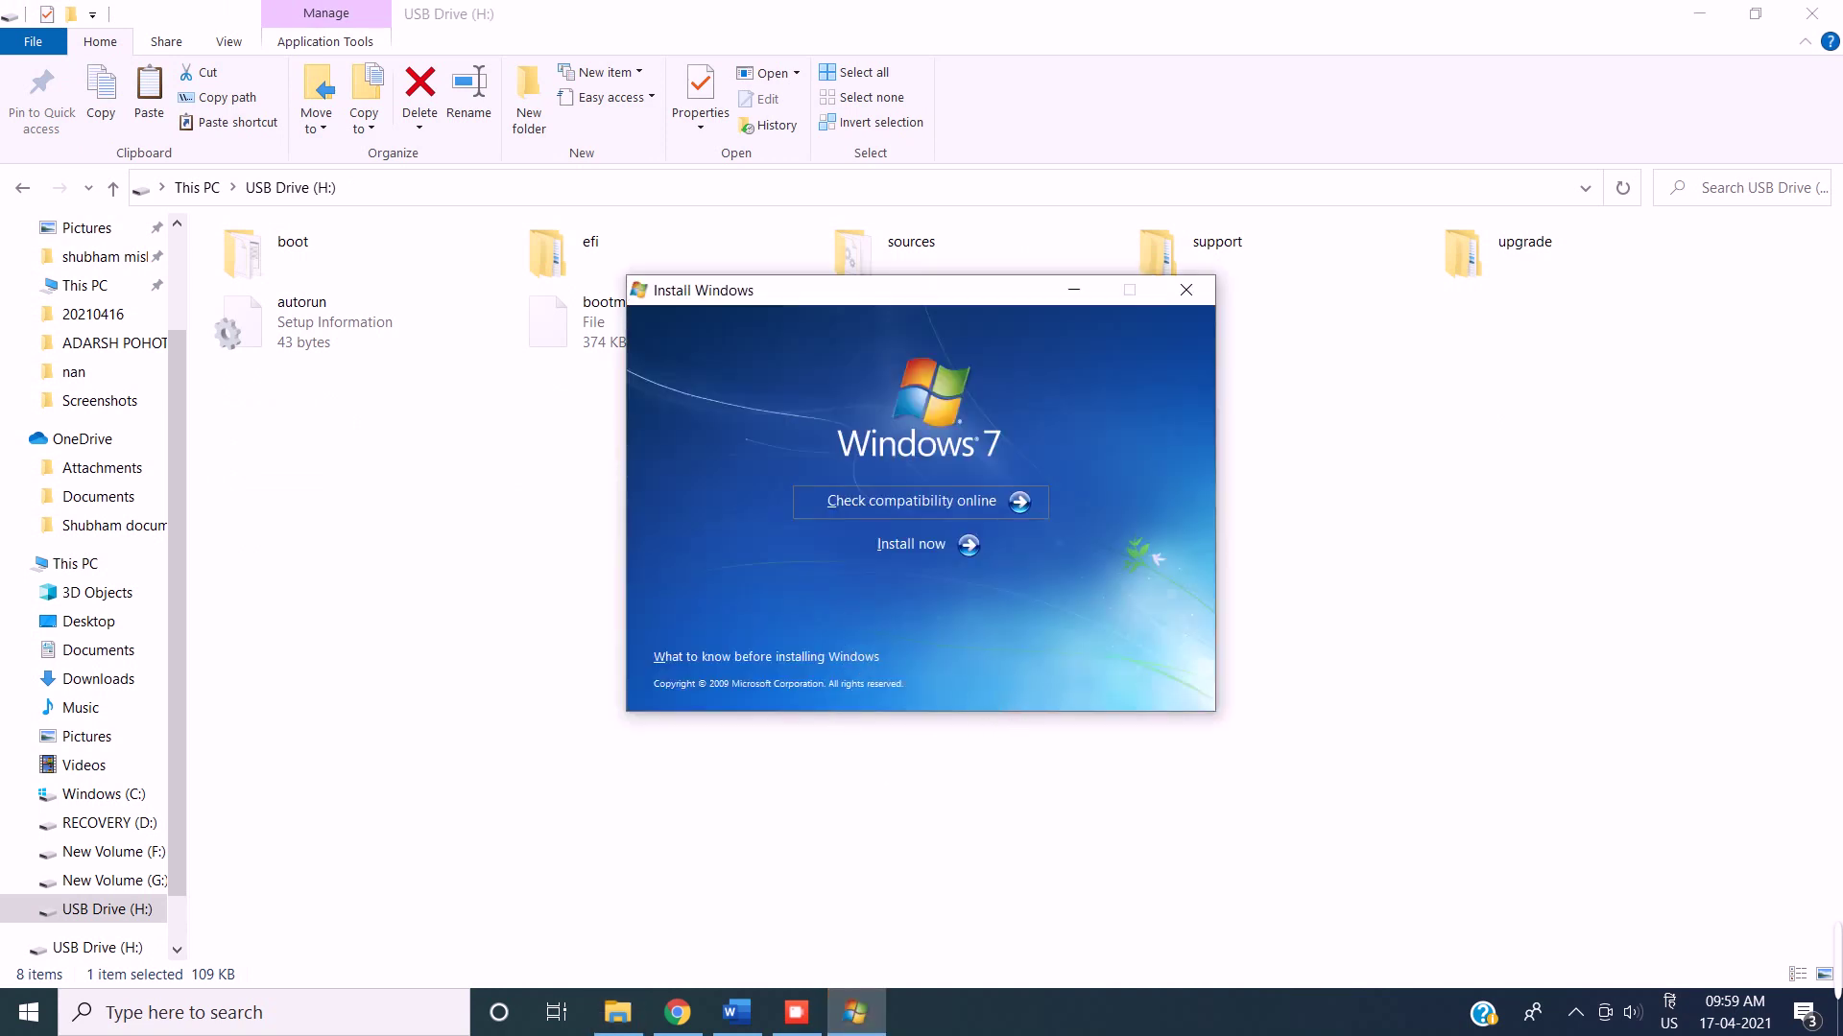
- Close the Install Windows window and the USB drive's folder window, and switch to the Word document
left_click(1186, 290)
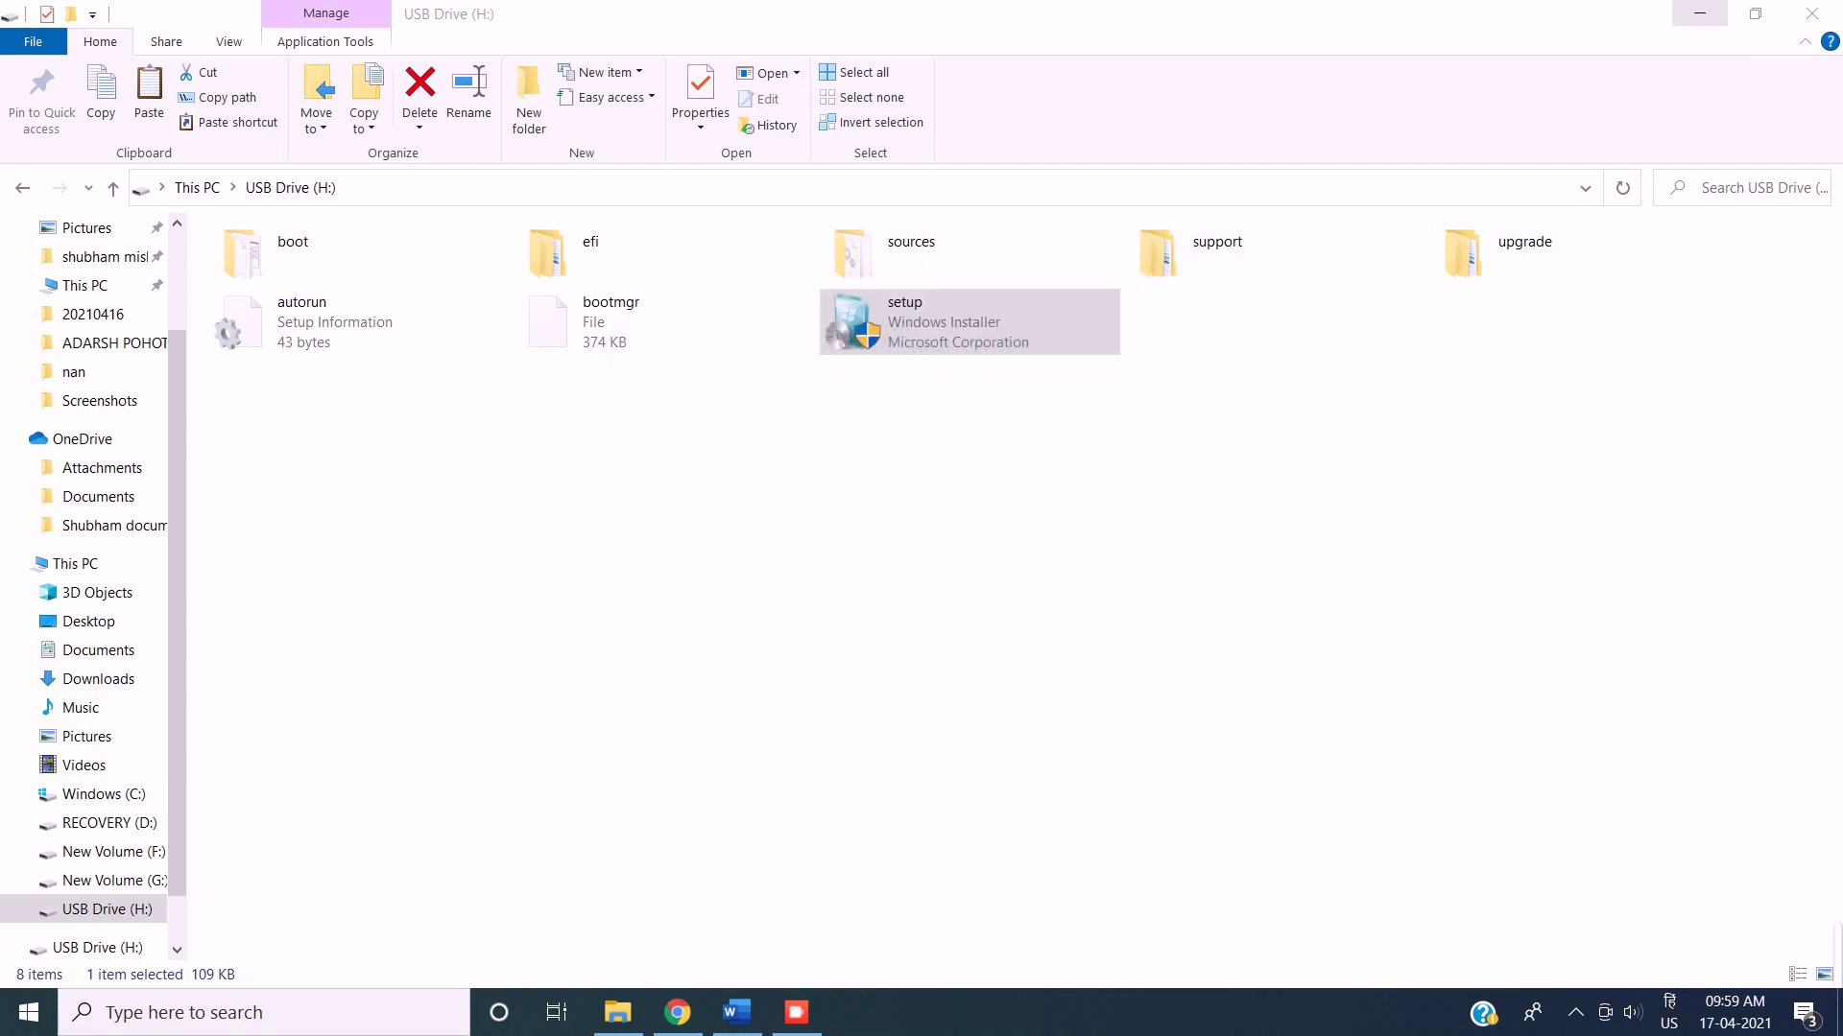
left_click(1812, 13)
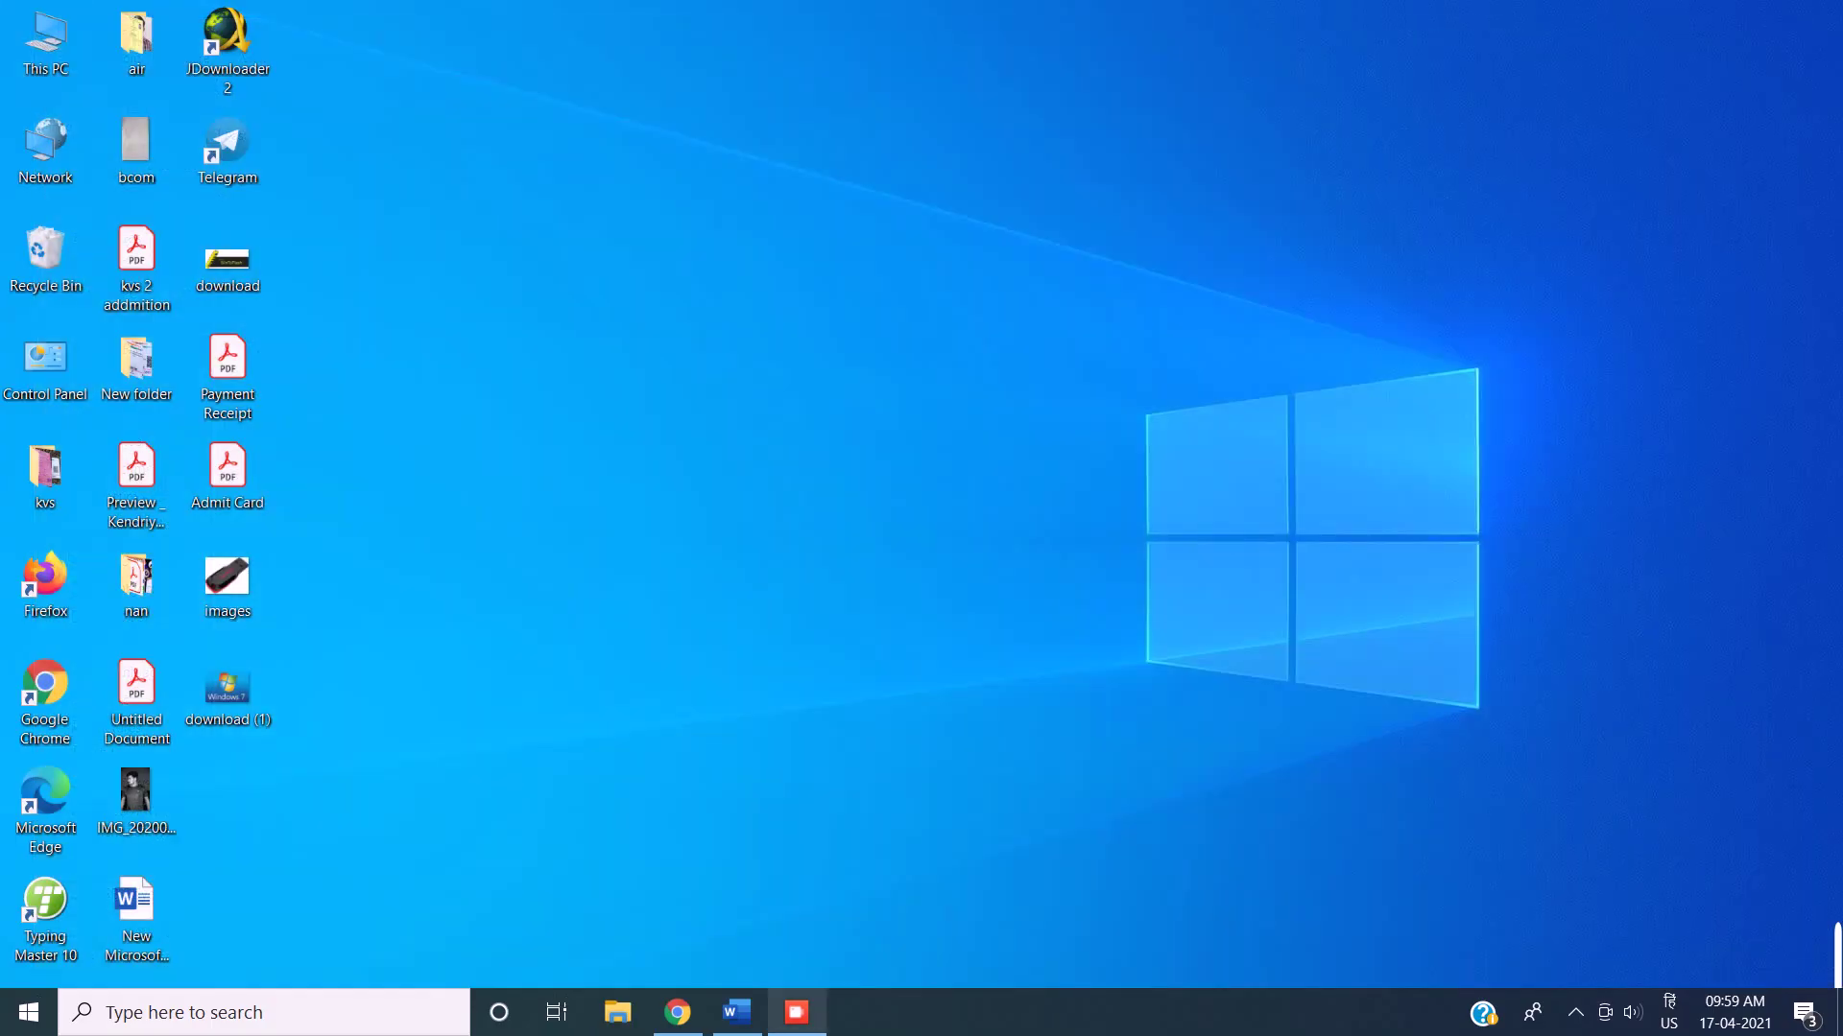
left_click(736, 1011)
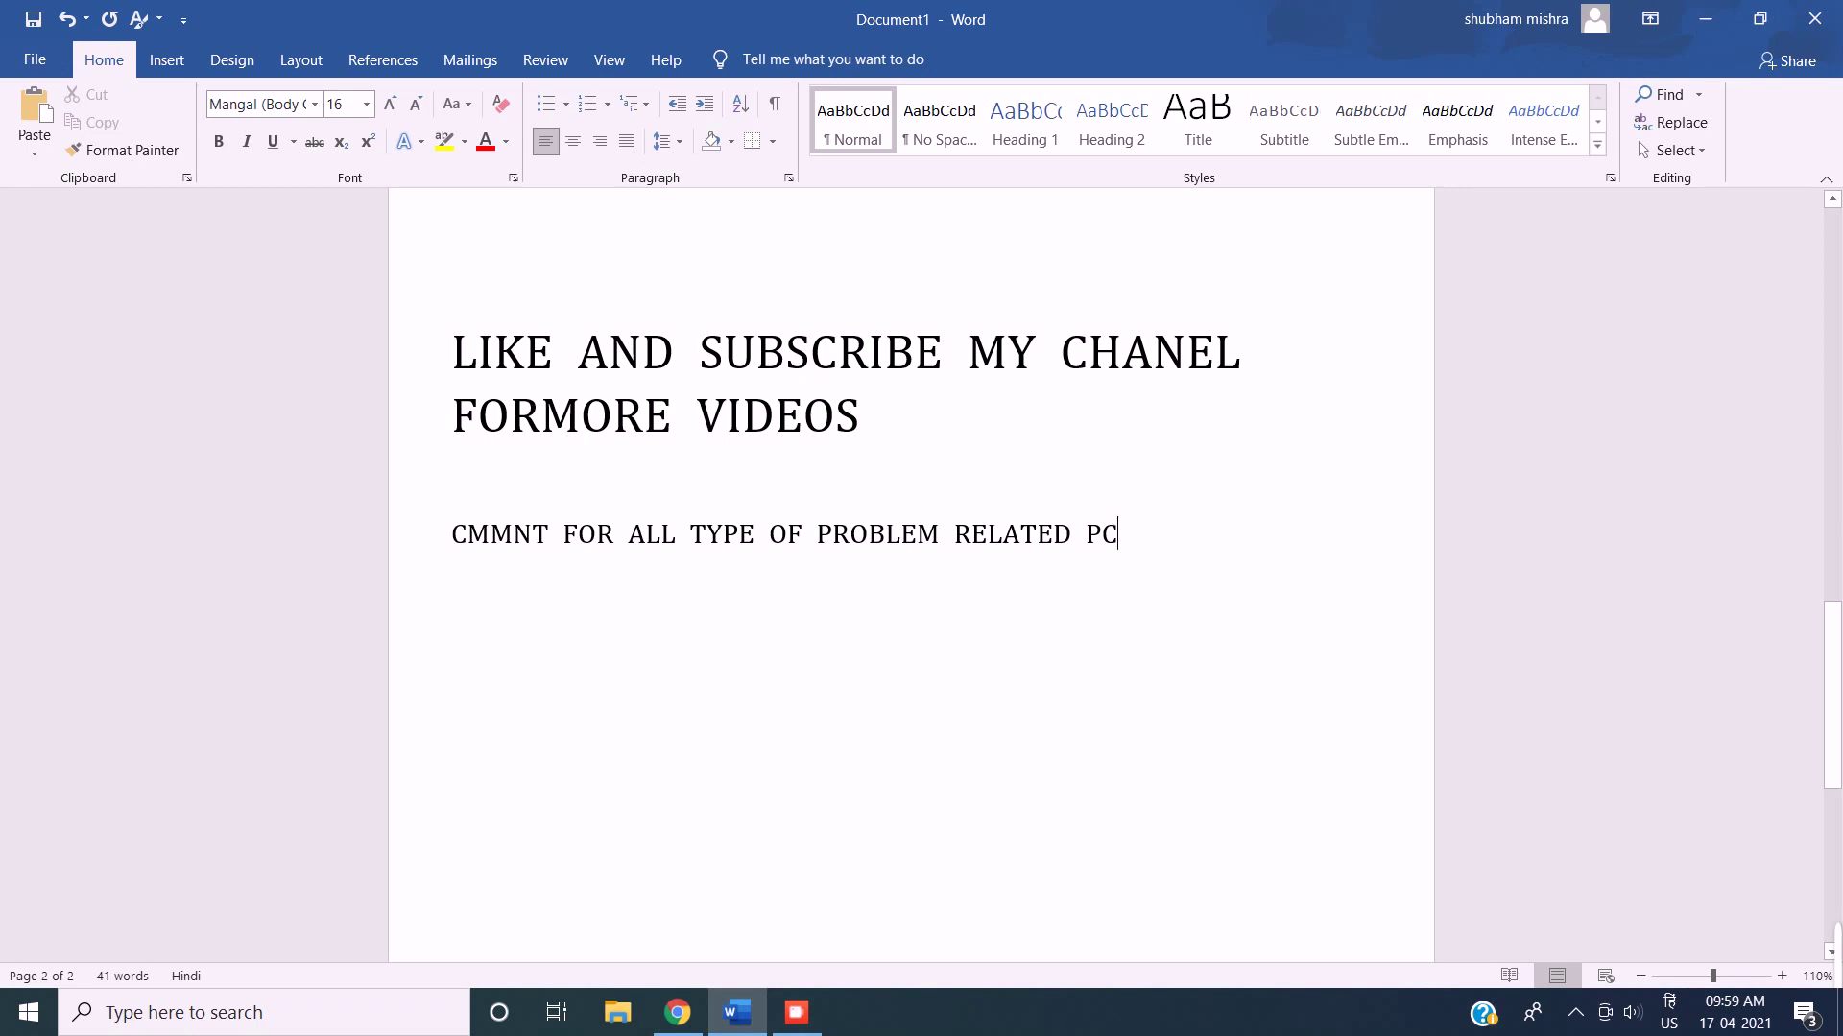